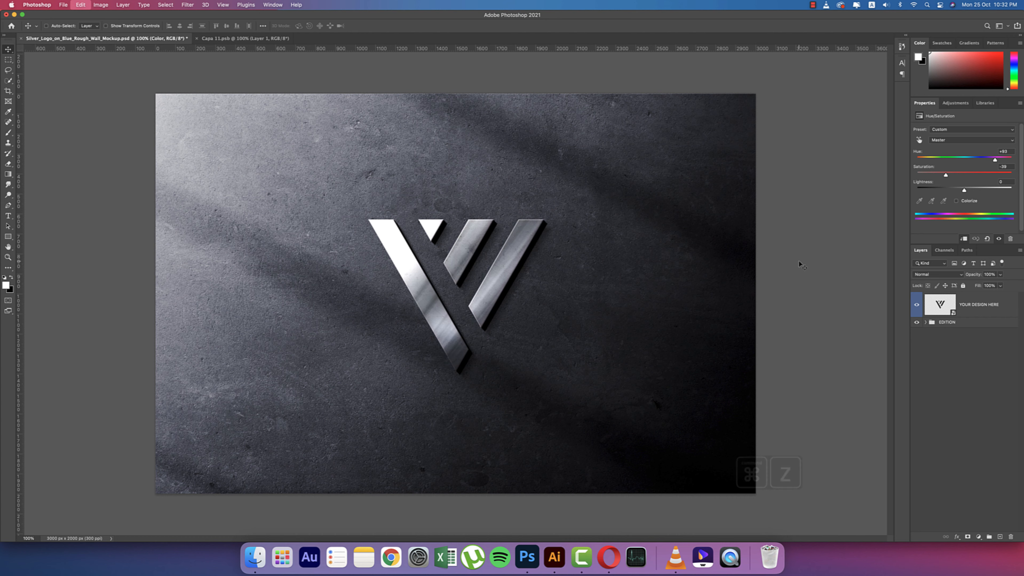
# Undo the last logo replacement and Hue/Saturation change in the wall mockup
pyautogui.press('super+z')
pyautogui.press('super+z')
pyautogui.press('super+z')
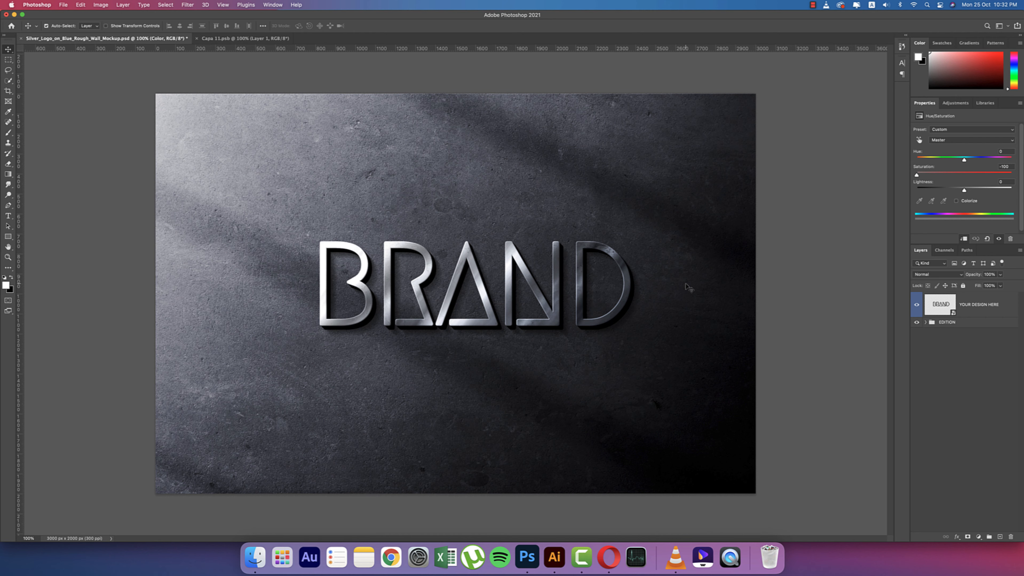
# Switch to Illustrator and create a new 2000 x 2000 px RGB document named "logo tri"
pyautogui.click(553, 557)
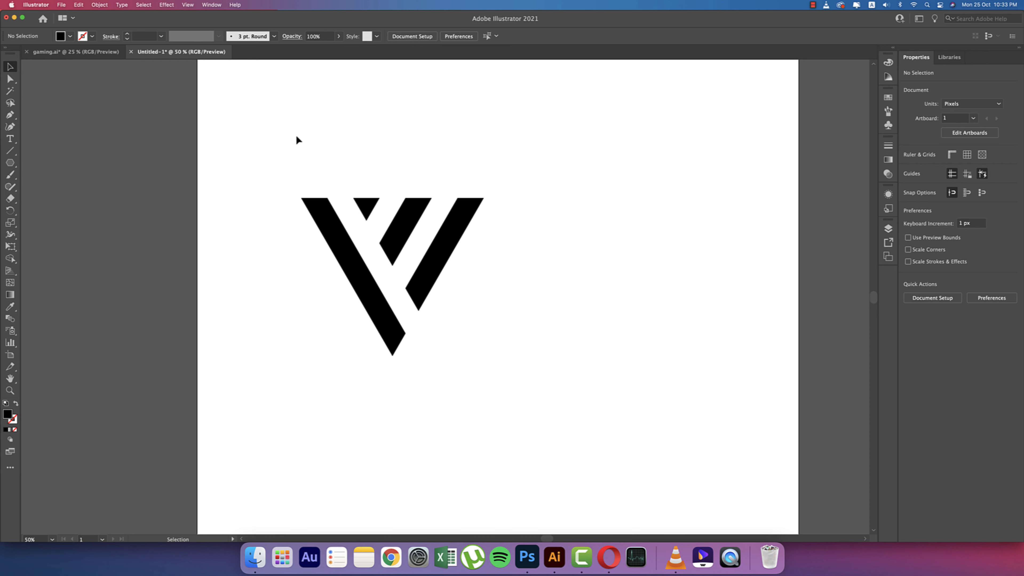
pyautogui.click(61, 4)
pyautogui.click(67, 16)
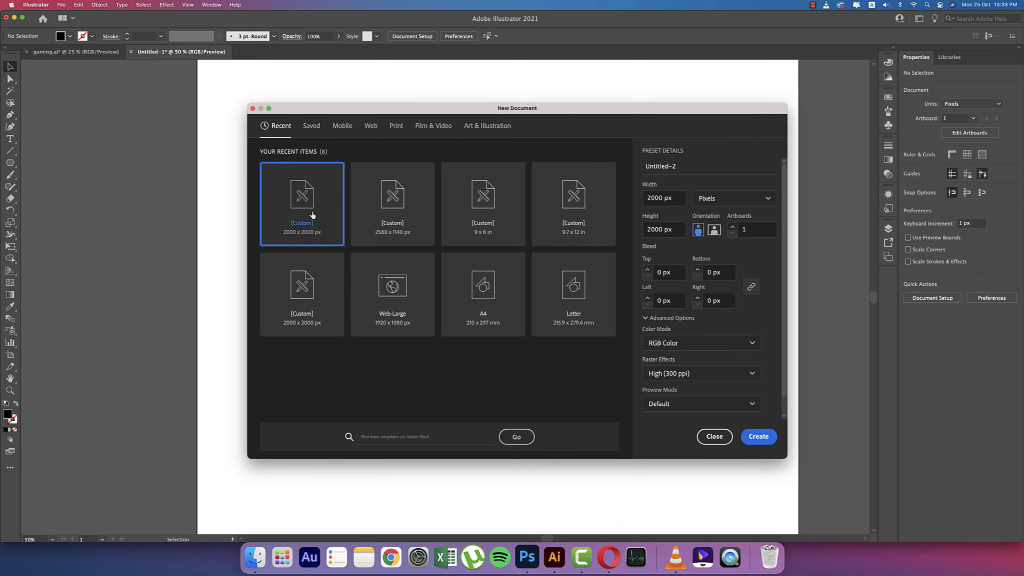
pyautogui.click(643, 169)
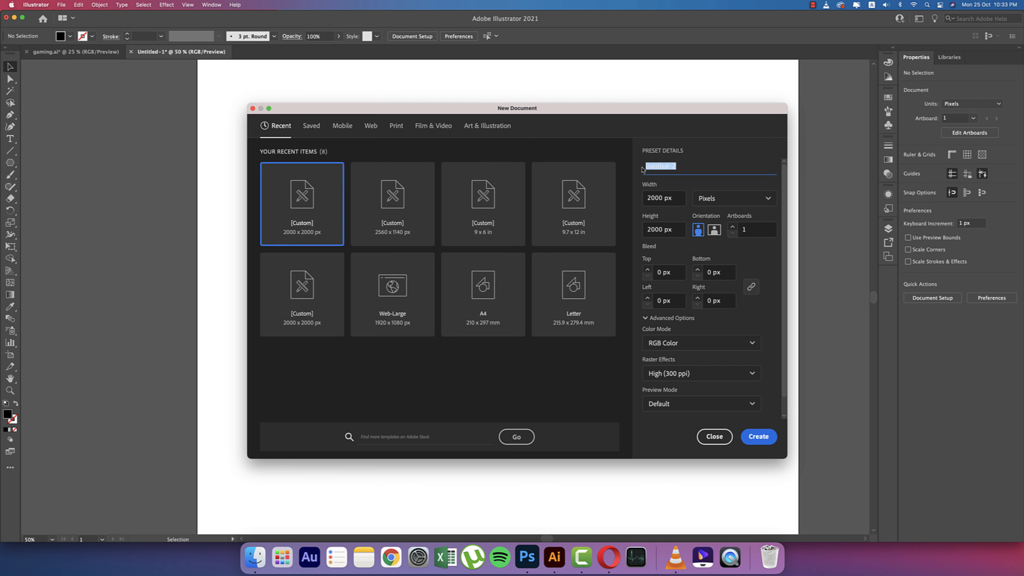
pyautogui.write('logo tri')
pyautogui.click(758, 346)
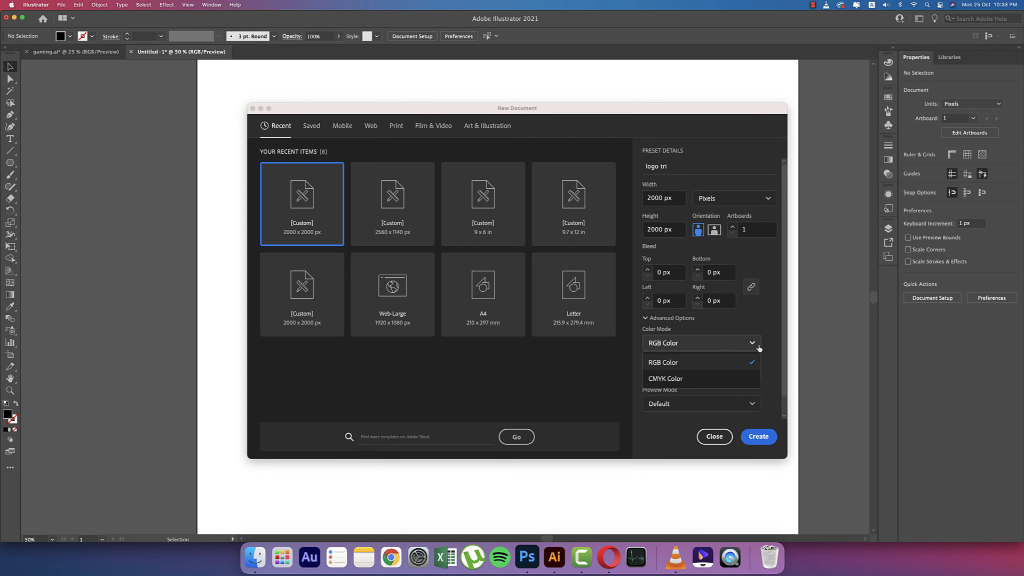
pyautogui.click(726, 361)
pyautogui.click(761, 437)
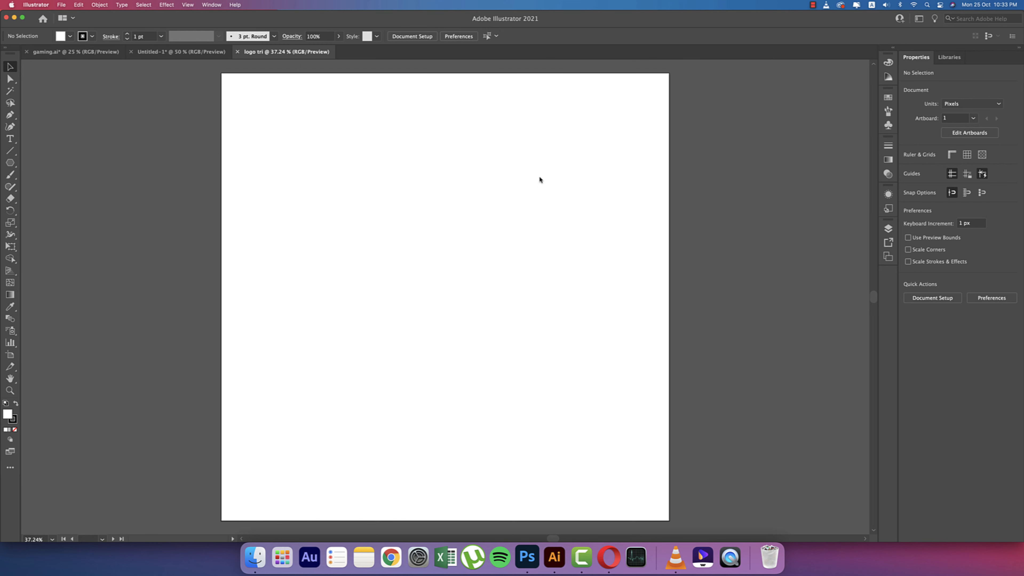
# Create a three-sided polygon with a 50 px radius near the artboard's upper-left corner
pyautogui.click(10, 162)
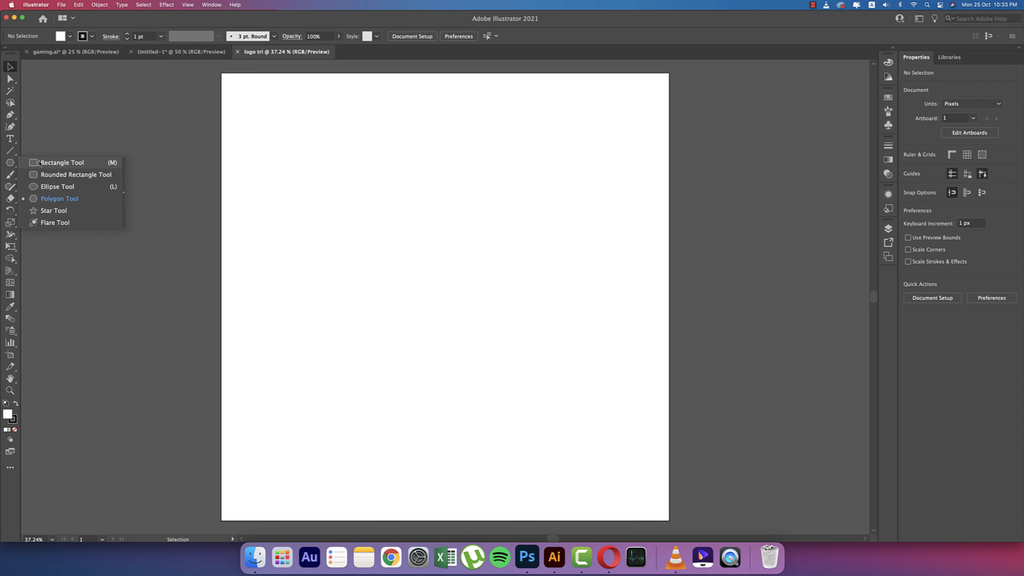
pyautogui.click(60, 198)
pyautogui.click(287, 173)
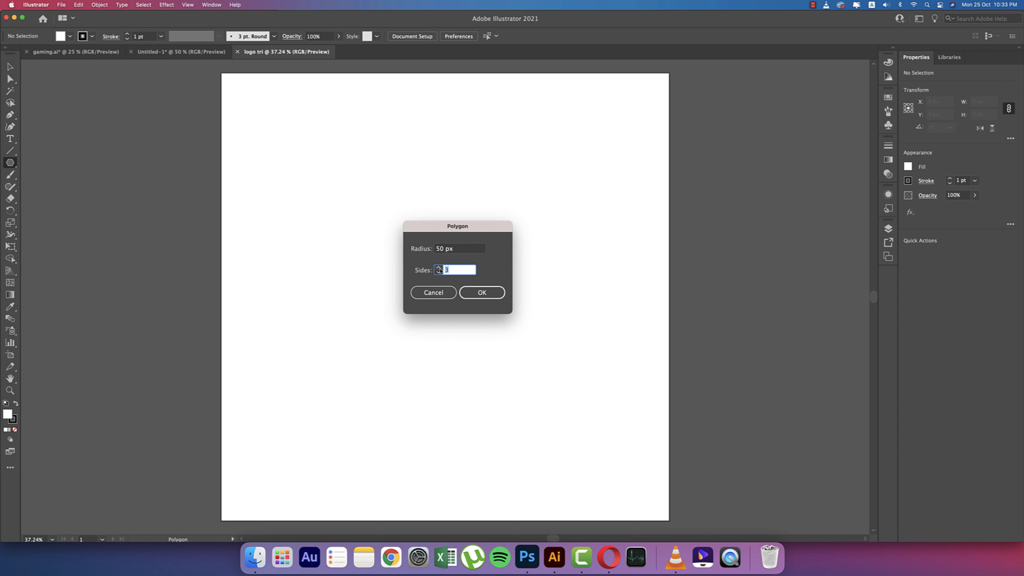
pyautogui.click(482, 293)
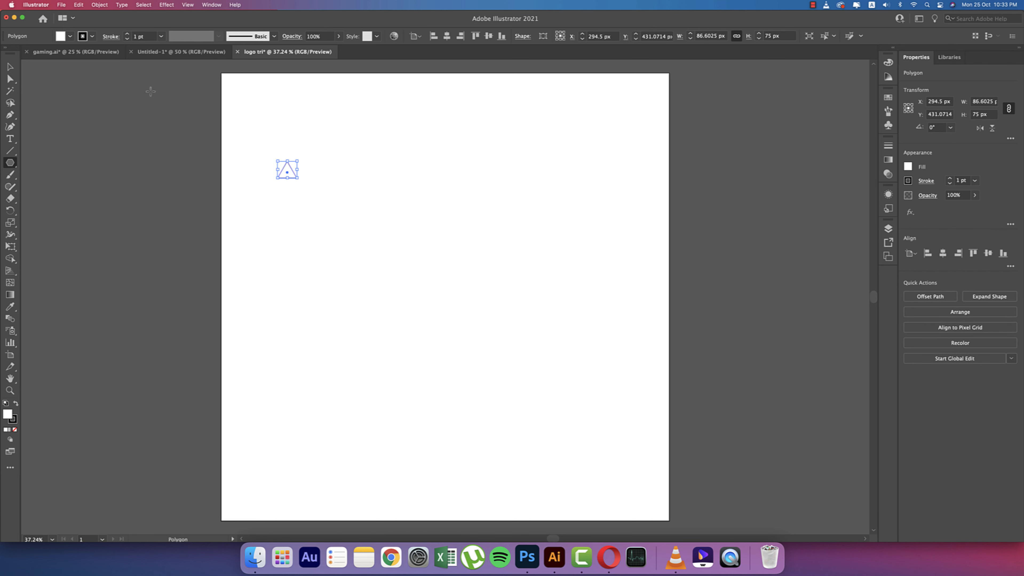
# Remove the small triangle's fill so only its outline remains, and deselect it
pyautogui.click(70, 36)
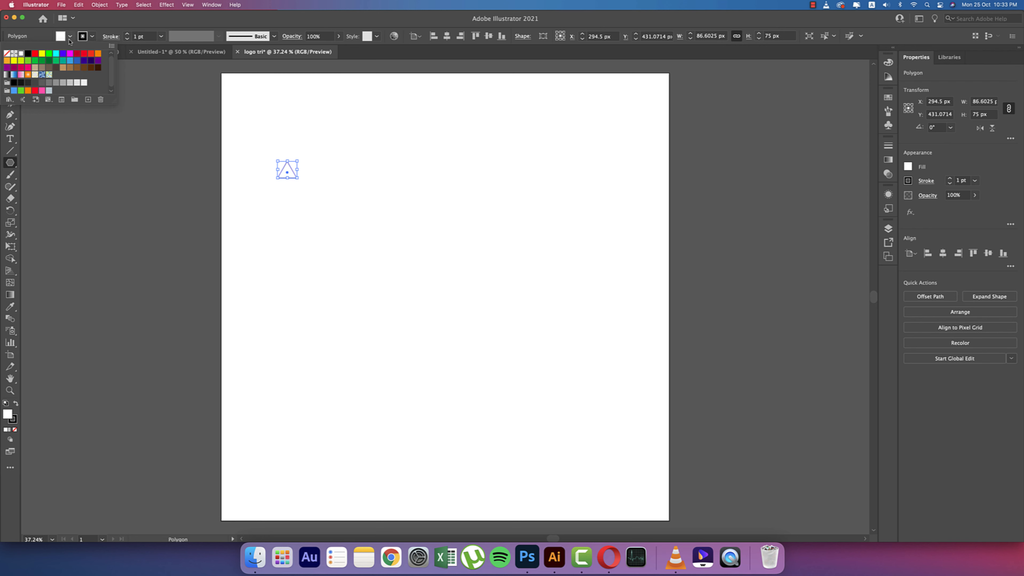
pyautogui.click(7, 54)
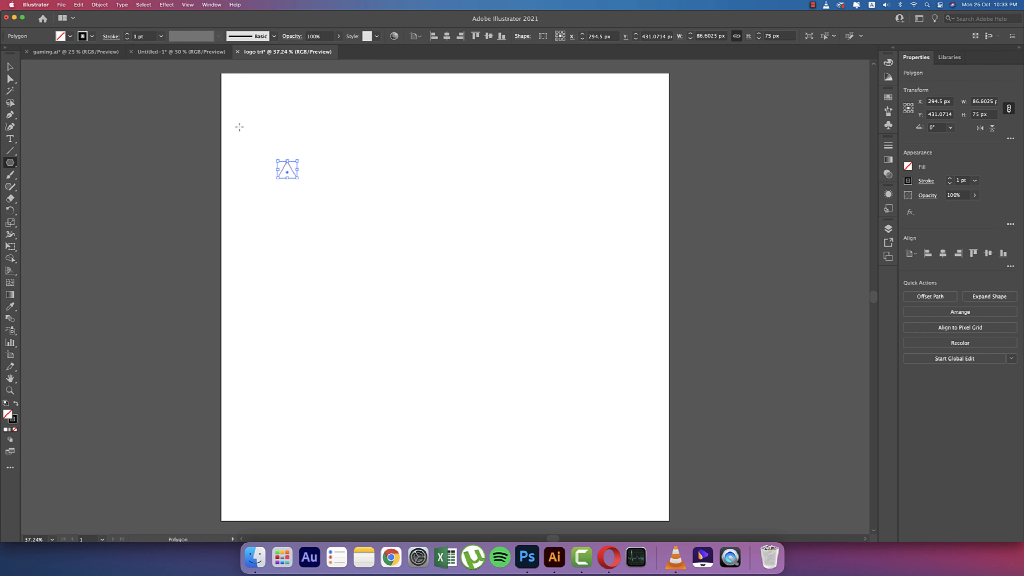
pyautogui.click(10, 66)
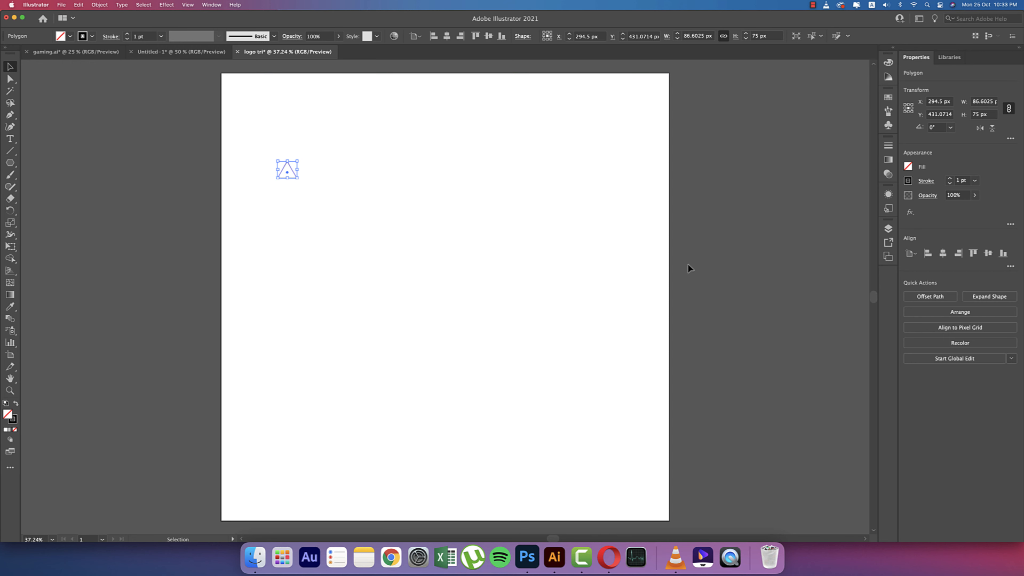
pyautogui.click(848, 271)
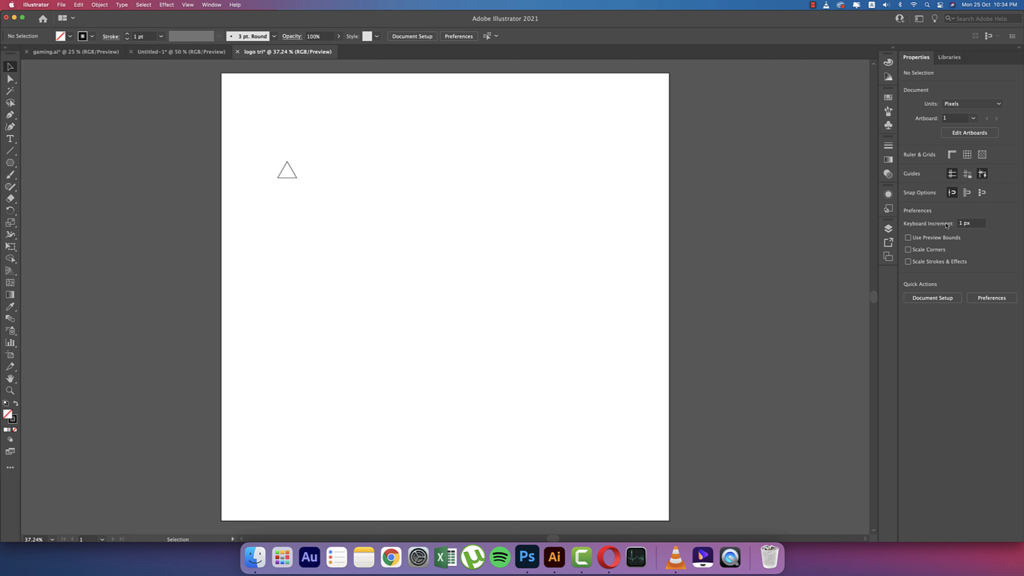
# Reset the Essentials Classic workspace and check the Snap to Point view option
pyautogui.click(919, 23)
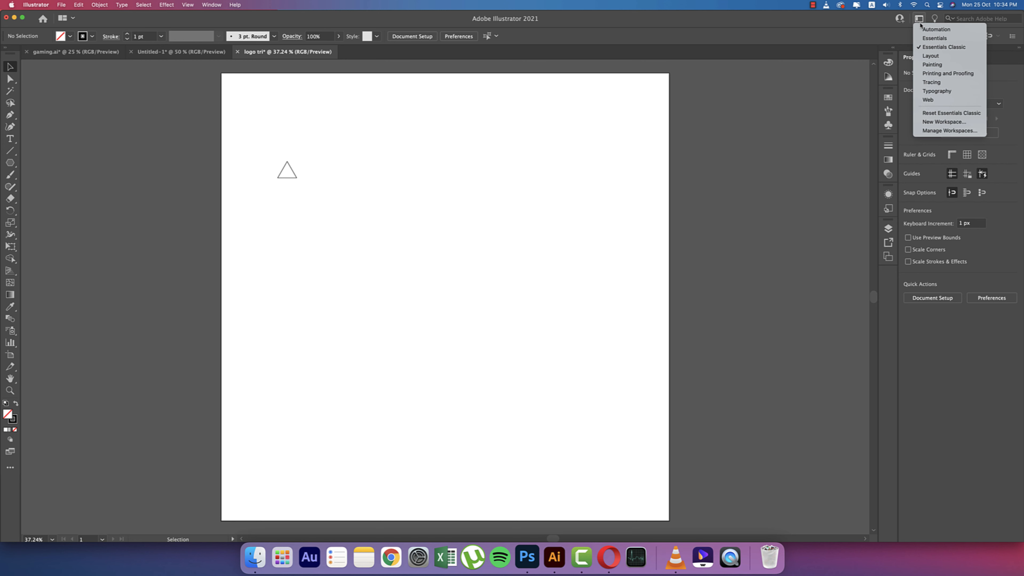
pyautogui.click(927, 51)
pyautogui.click(920, 24)
pyautogui.click(939, 113)
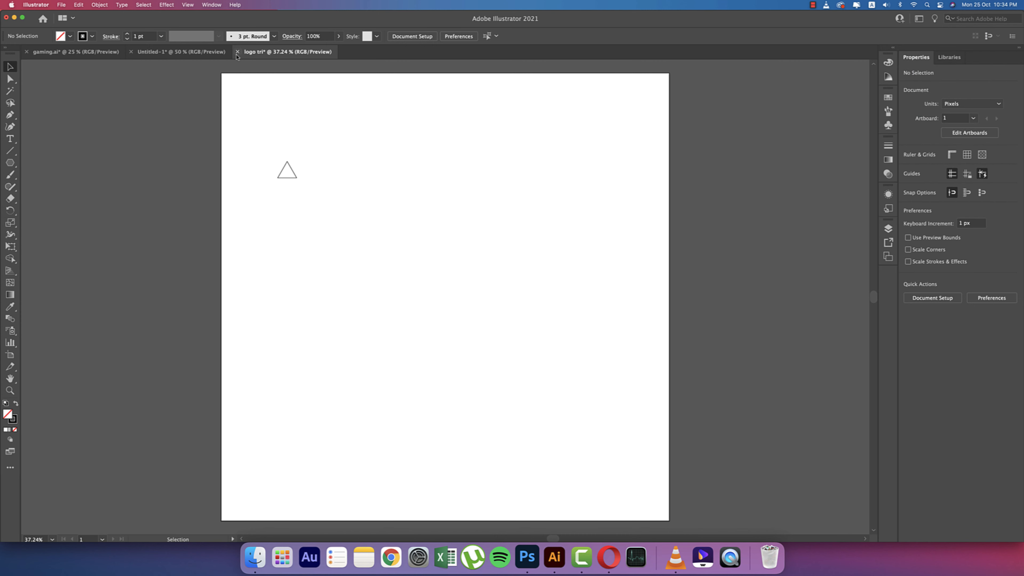
pyautogui.click(188, 5)
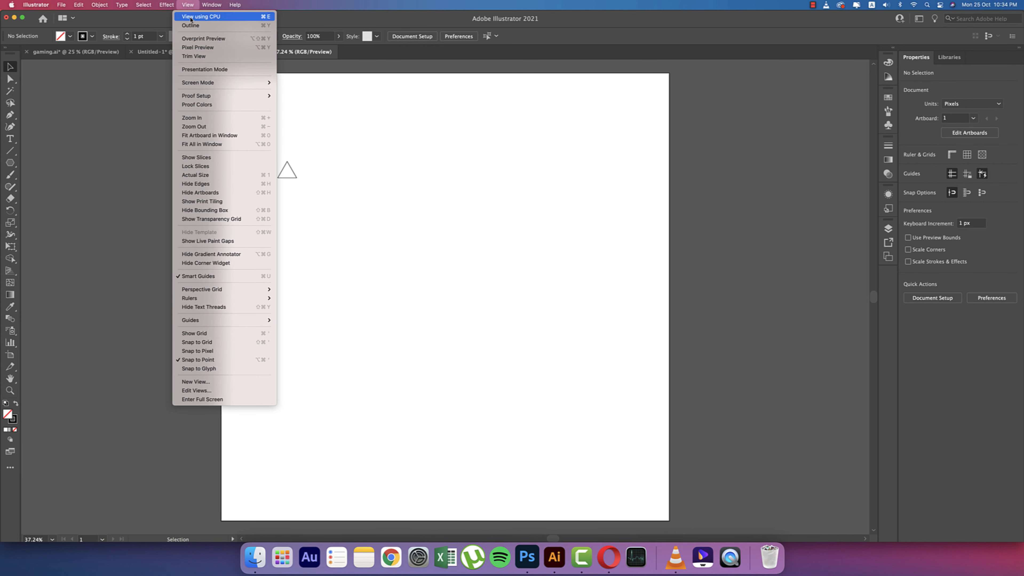
pyautogui.click(224, 361)
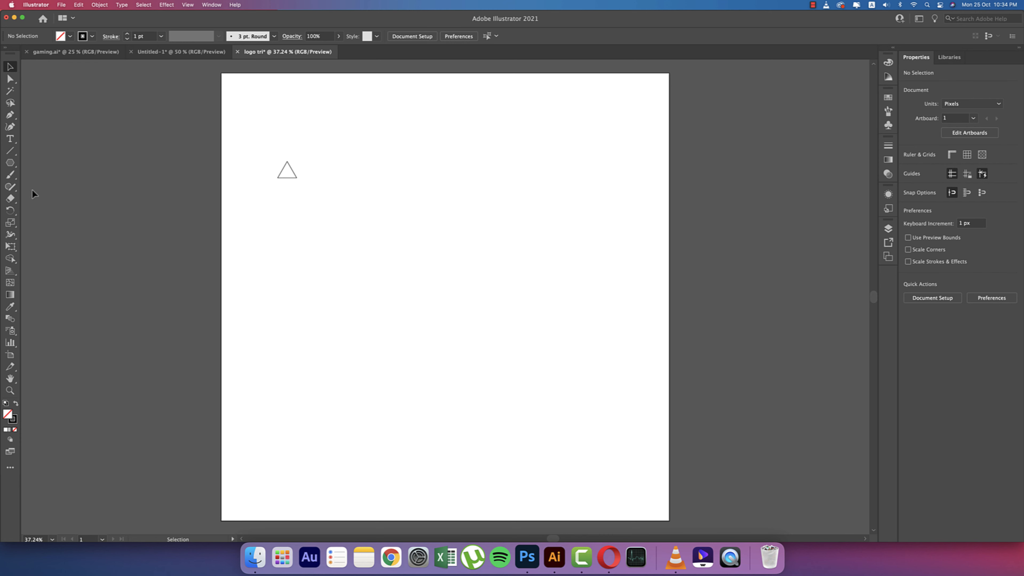
# Draw a black-filled triangle without stroke, about 487 x 422 px, beside the small outlined triangle
pyautogui.click(10, 163)
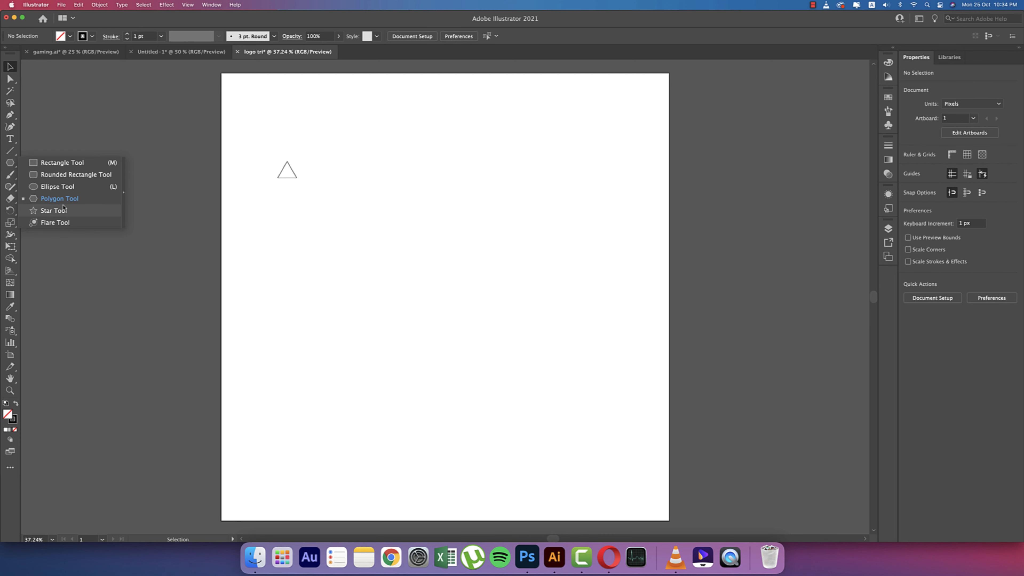
pyautogui.click(76, 199)
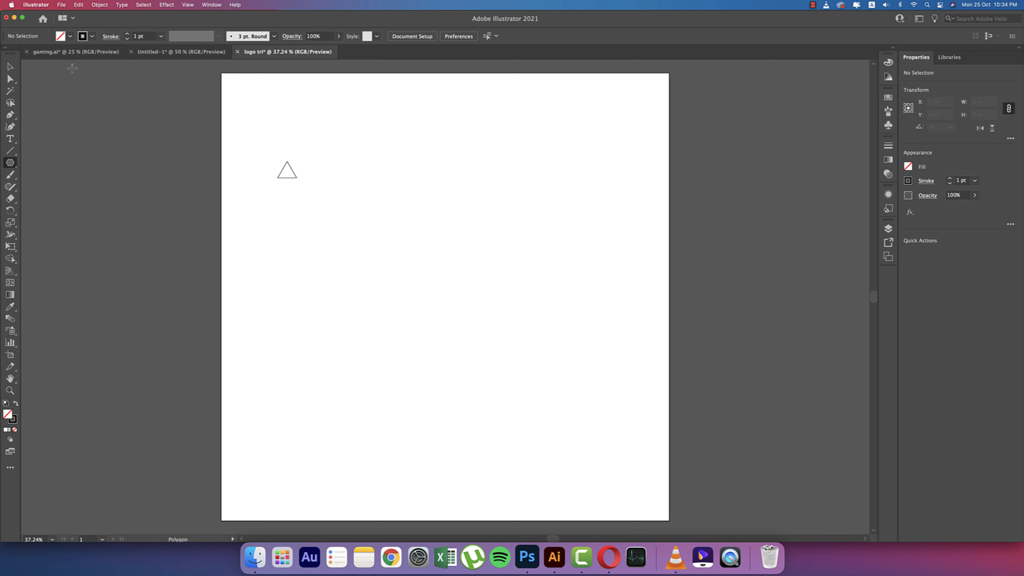
pyautogui.click(16, 403)
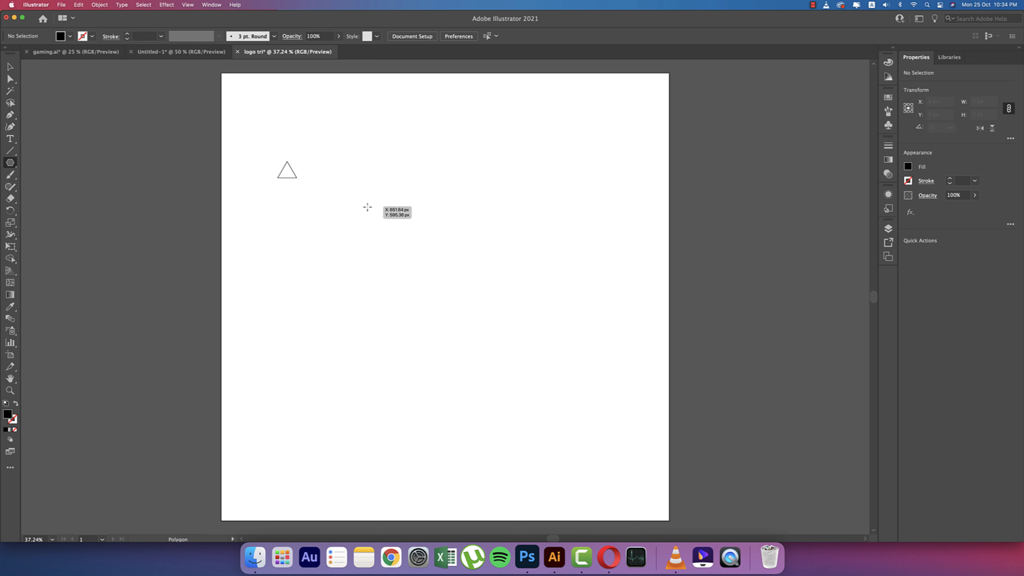
pyautogui.moveTo(367, 207); pyautogui.dragTo(393, 264)
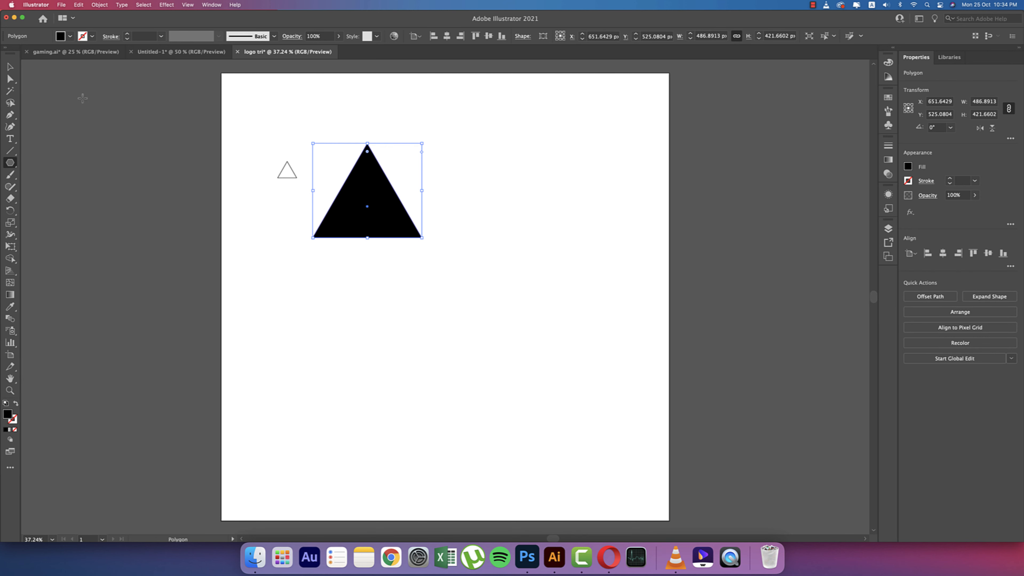
# Duplicate the black triangle about 557 px to the right and repeat the duplication until there are five in a row
pyautogui.press('v')
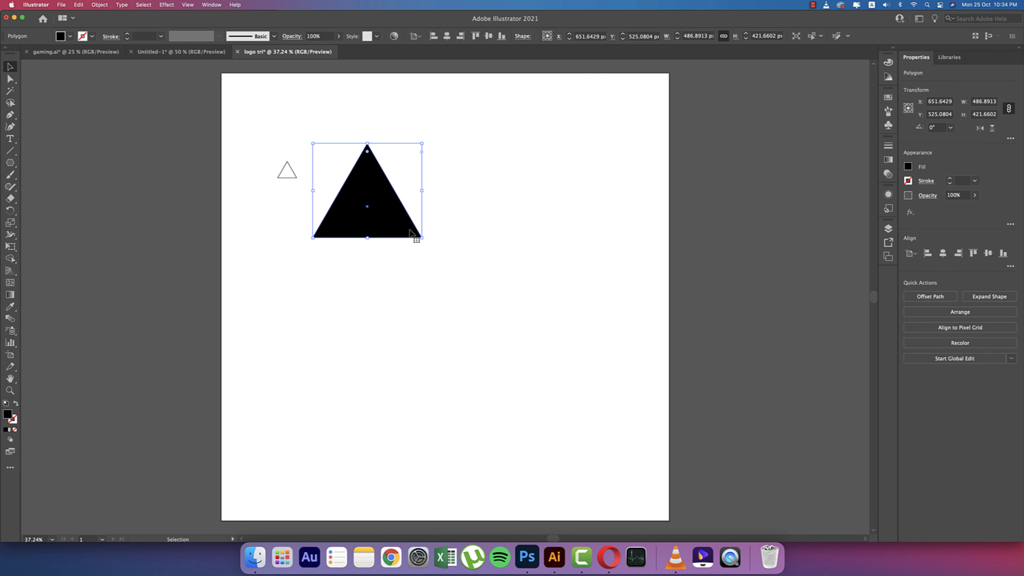
pyautogui.moveTo(403, 233); pyautogui.dragTo(528, 235)
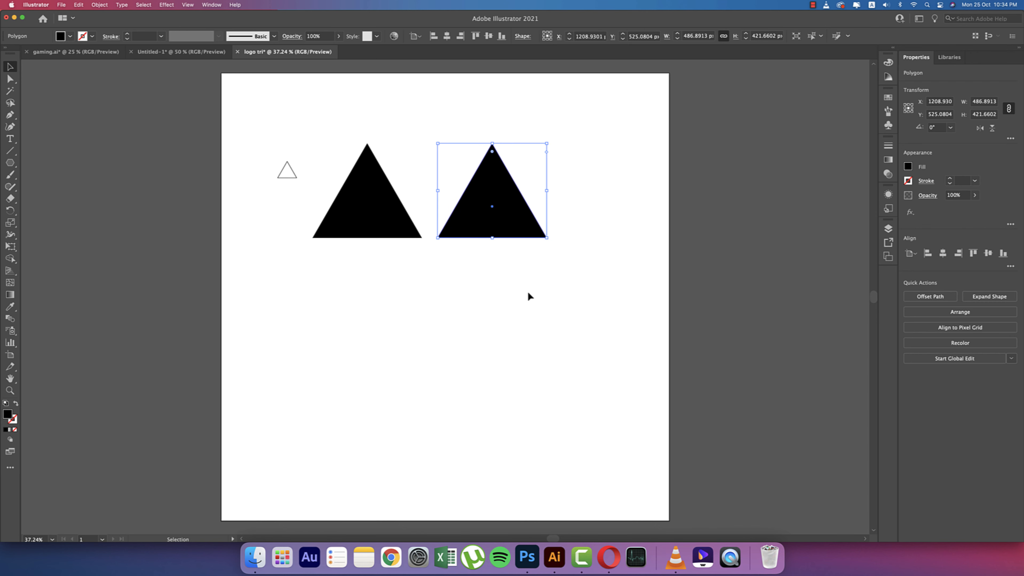
pyautogui.press('super+d')
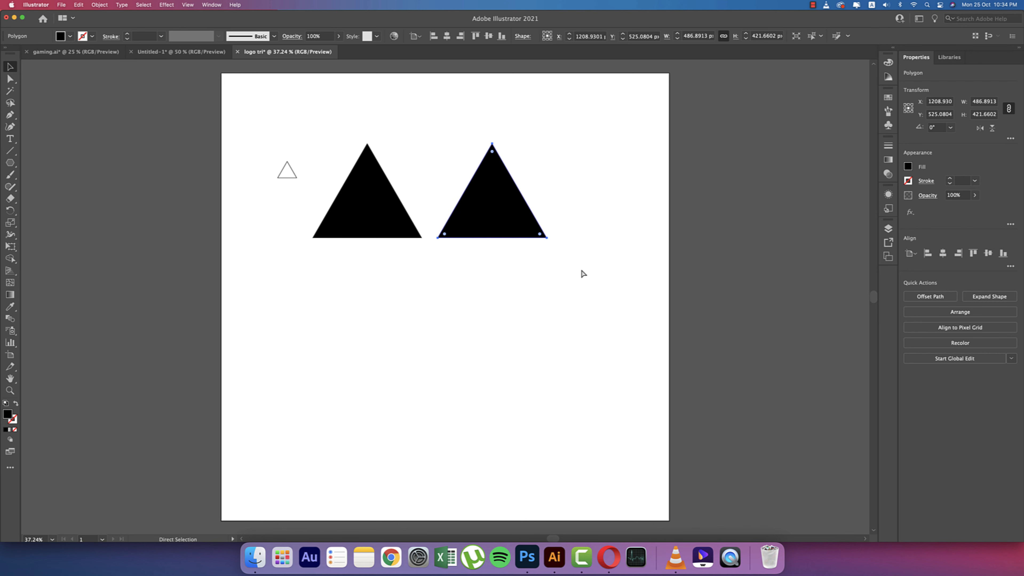
pyautogui.press('super+d')
pyautogui.press('super+d')
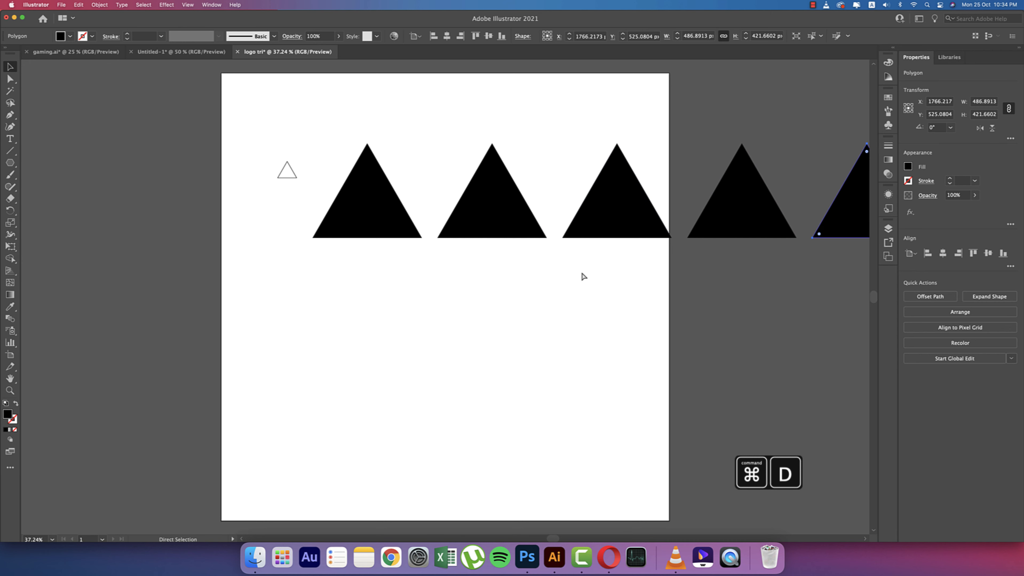
# Delete all five black triangles, keeping the small outlined one
pyautogui.click(581, 270)
pyautogui.scroll(-2, 563, 306)
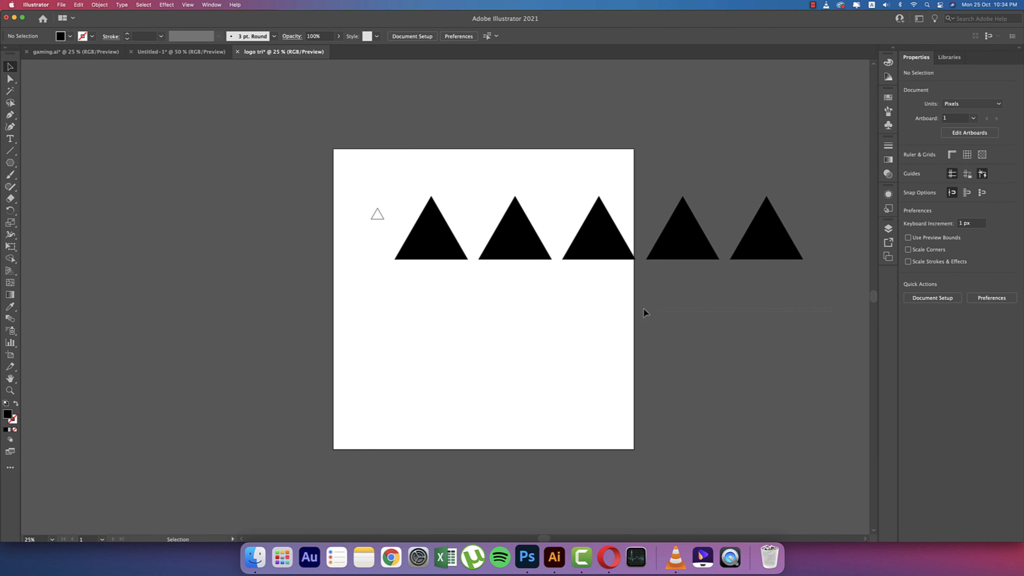
pyautogui.moveTo(643, 309); pyautogui.dragTo(435, 199)
pyautogui.press('Delete')
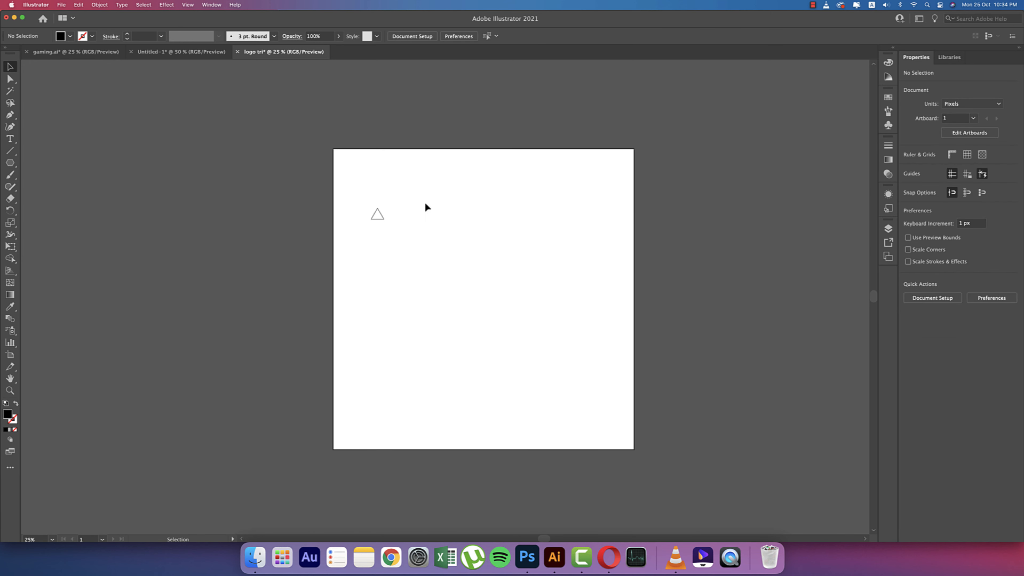
# Duplicate the small outlined triangle horizontally by about 87 px so the copy touches the original's right corner
pyautogui.scroll(1, 392, 210)
pyautogui.moveTo(415, 238); pyautogui.dragTo(431, 204)
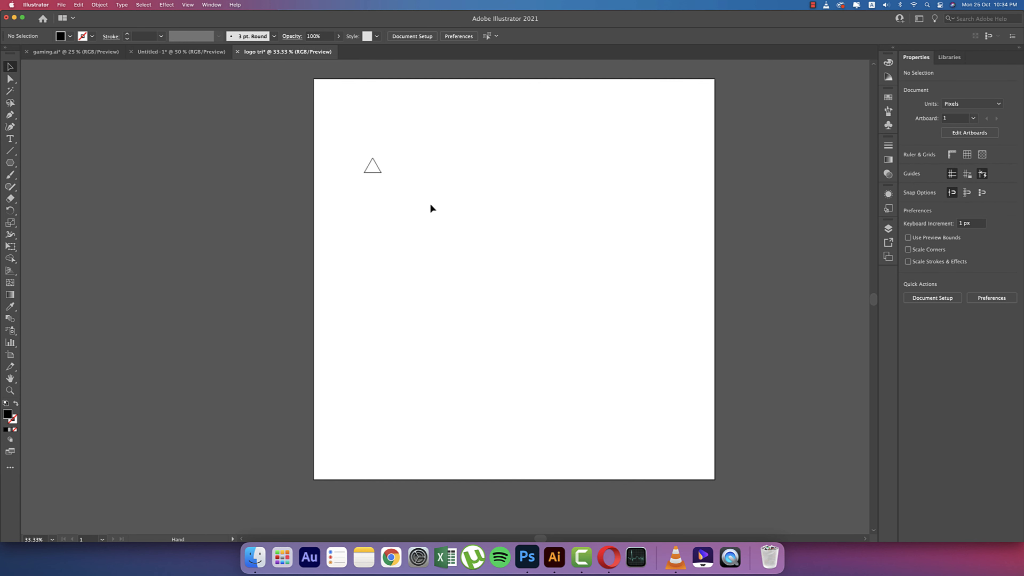
pyautogui.scroll(1, 388, 166)
pyautogui.scroll(-1, 388, 166)
pyautogui.moveTo(385, 158)
pyautogui.mouseDown()
pyautogui.moveTo(355, 201)
pyautogui.moveTo(384, 184)
pyautogui.moveTo(380, 170)
pyautogui.moveTo(397, 172)
pyautogui.mouseUp()
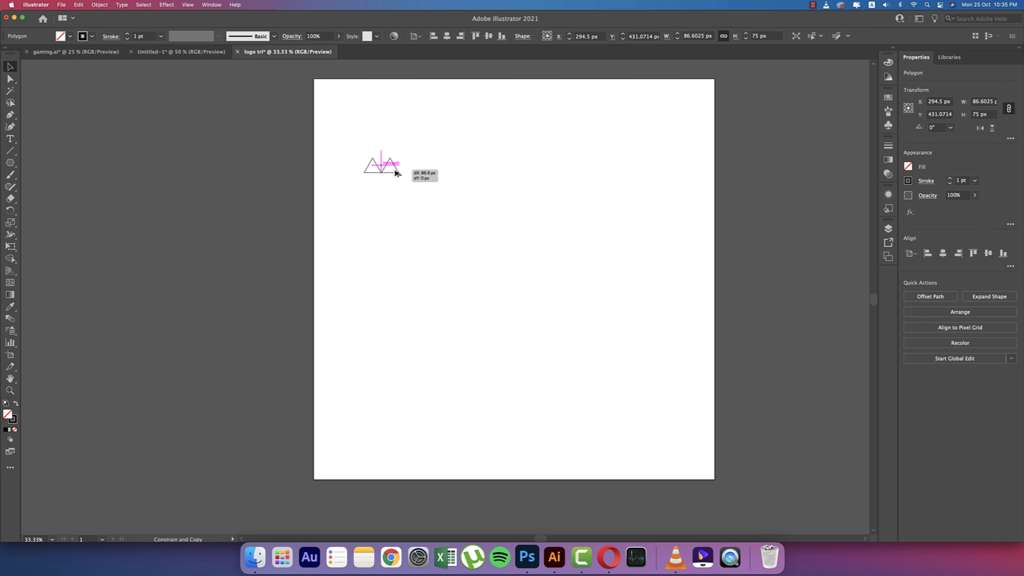
pyautogui.moveTo(396, 172); pyautogui.dragTo(397, 173)
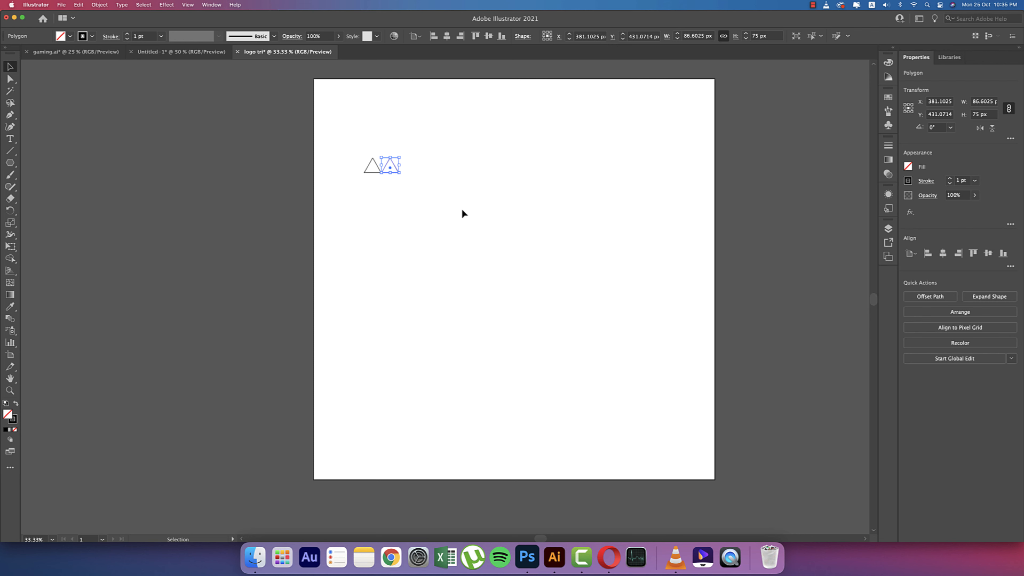
# Repeat the duplication until a horizontal row of 17 touching triangles spans the upper part of the artboard
pyautogui.press('a')
pyautogui.press('super+d')
pyautogui.press('super+d')
pyautogui.press('super+d')
pyautogui.press('super+d')
pyautogui.press('super+d')
pyautogui.press('super+d')
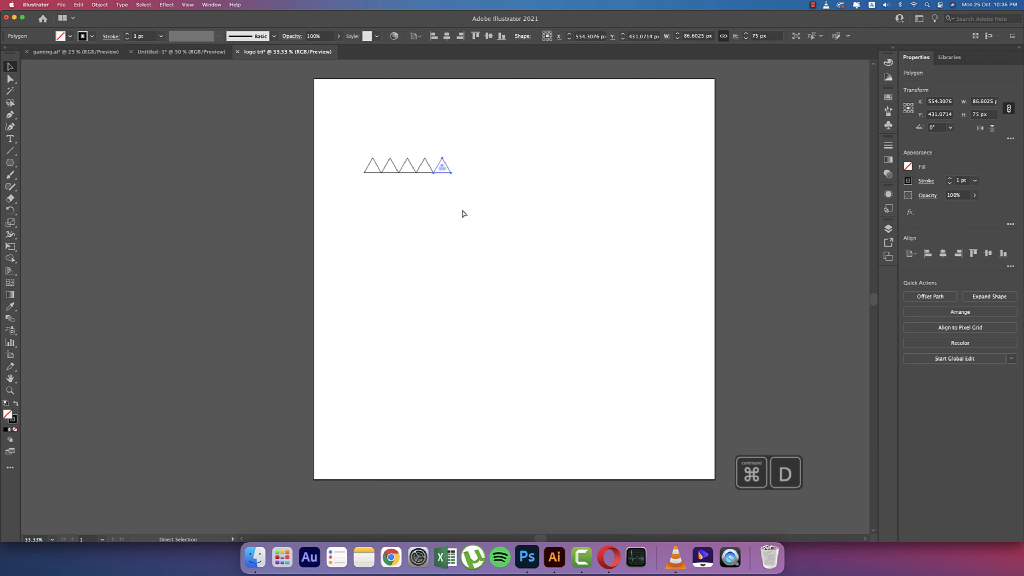
pyautogui.press('super+d')
pyautogui.press('super+d')
pyautogui.press('super+d')
pyautogui.press('super+d')
pyautogui.press('super+d')
pyautogui.press('super+d')
pyautogui.press('super+d')
pyautogui.press('super+d')
pyautogui.press('super+d')
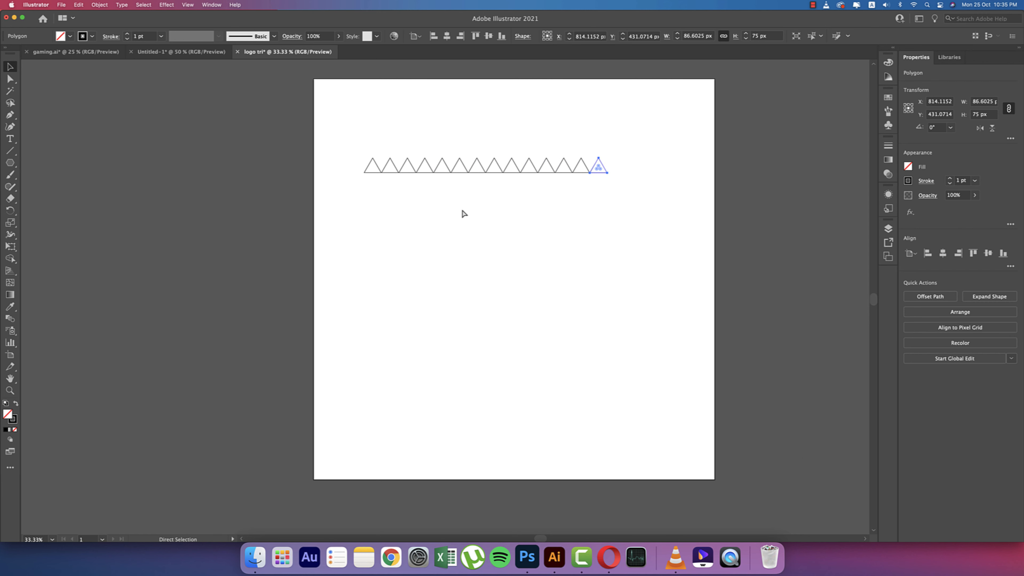
pyautogui.press('super+d')
pyautogui.press('v')
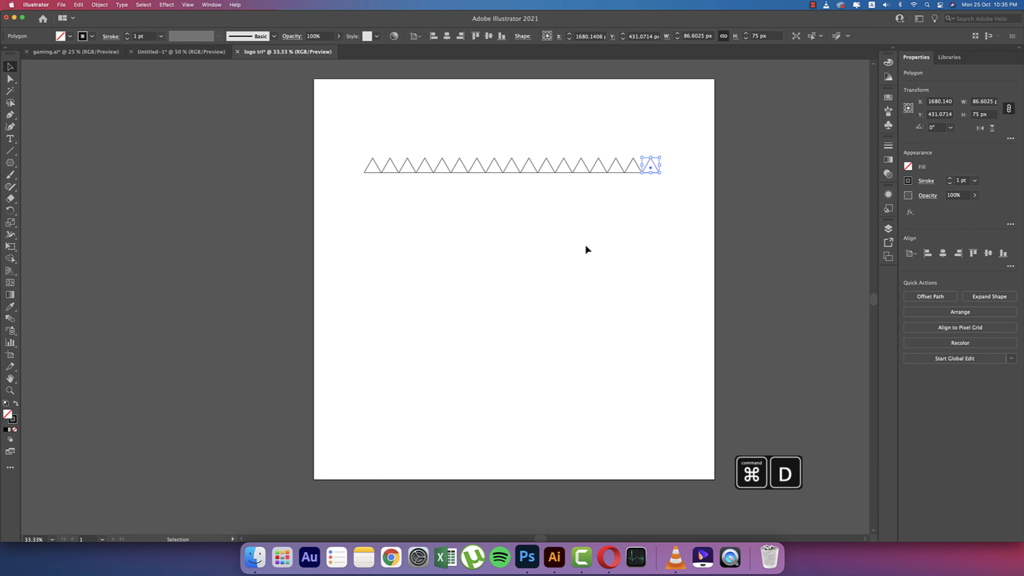
# Select the whole triangle row and duplicate it half a triangle width, about 43 px, to the left
pyautogui.click(606, 242)
pyautogui.moveTo(676, 192); pyautogui.dragTo(357, 153)
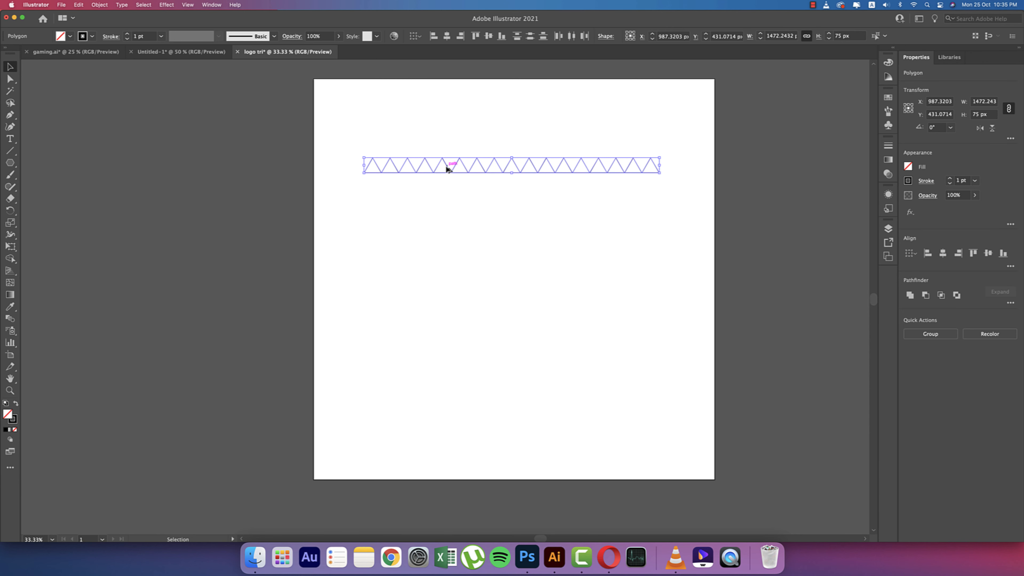
pyautogui.moveTo(448, 169); pyautogui.dragTo(439, 169)
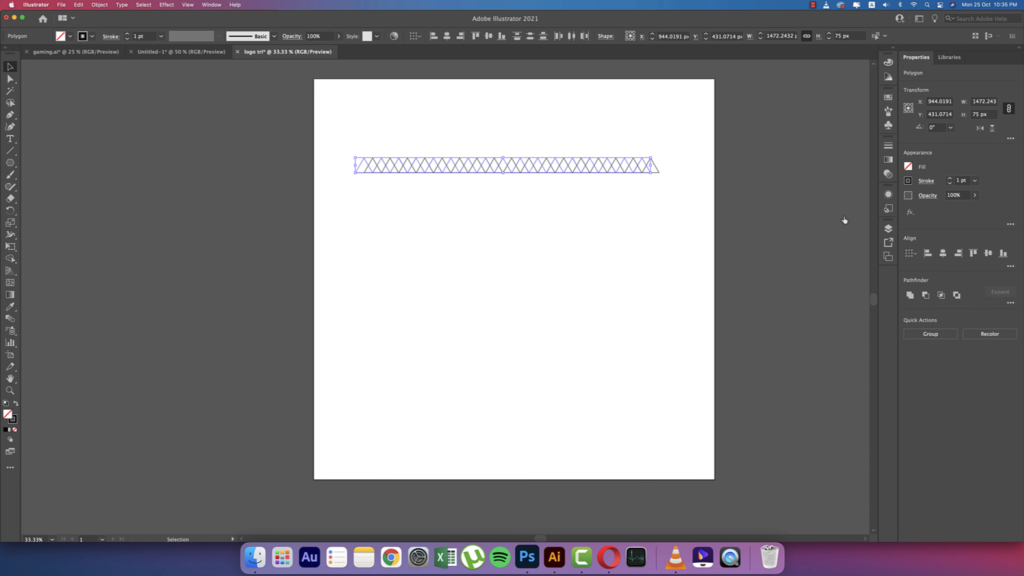
# Flip the shifted triangle row vertically, and duplicate the combined strip directly below as a vertically mirrored copy
pyautogui.click(992, 129)
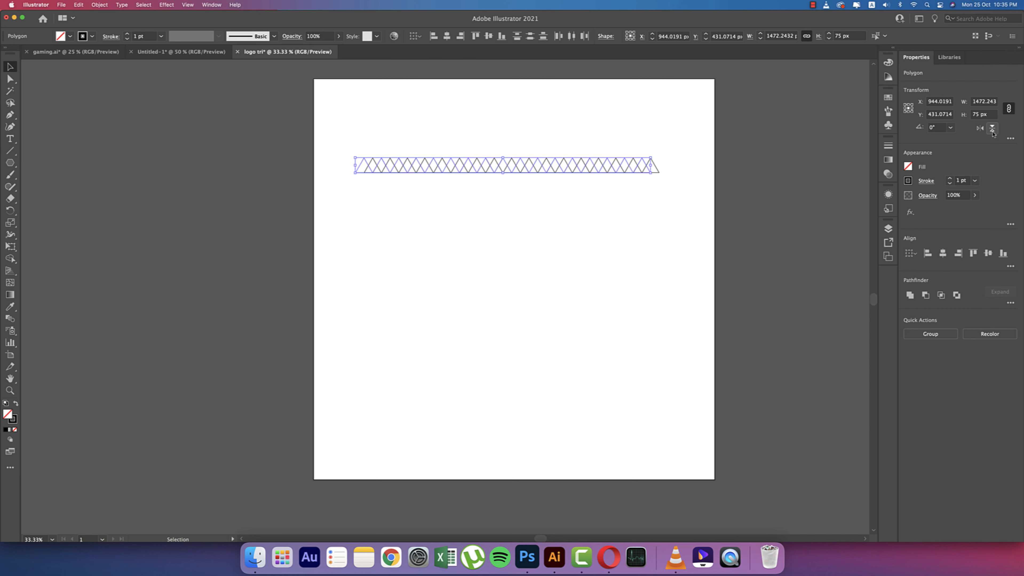
pyautogui.click(620, 228)
pyautogui.moveTo(351, 137); pyautogui.dragTo(672, 263)
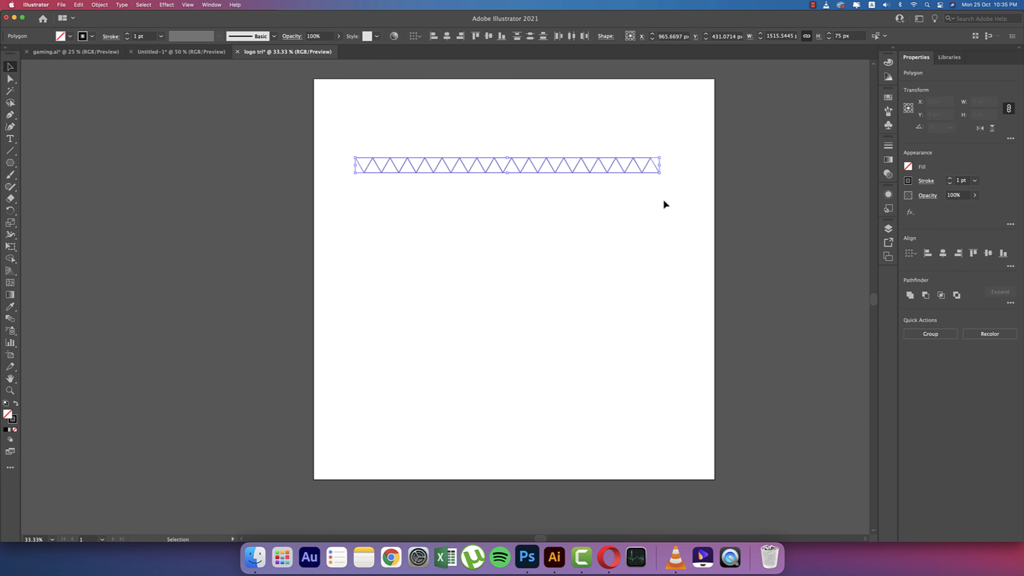
pyautogui.moveTo(650, 173); pyautogui.dragTo(650, 189)
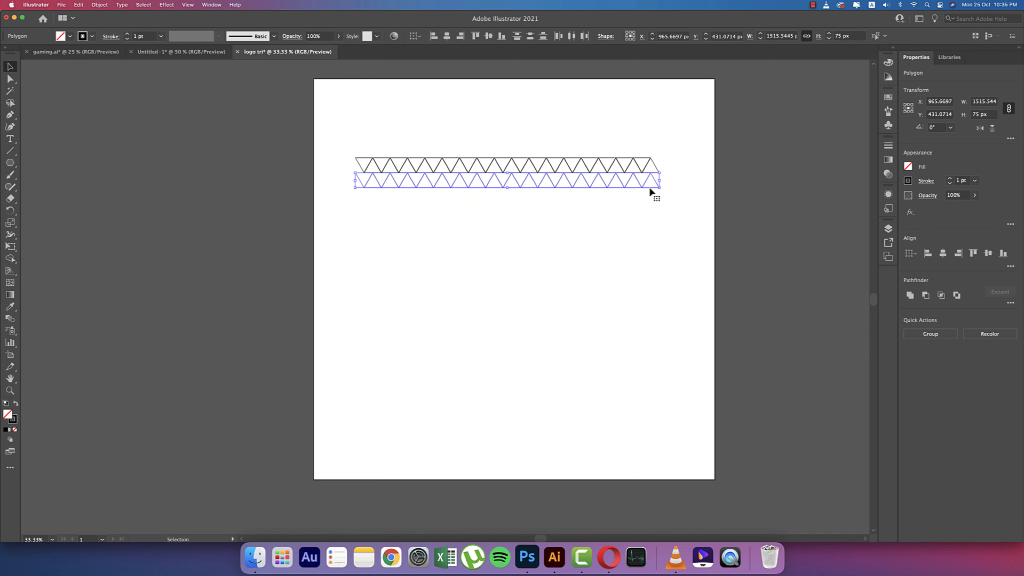
pyautogui.click(993, 131)
pyautogui.click(638, 255)
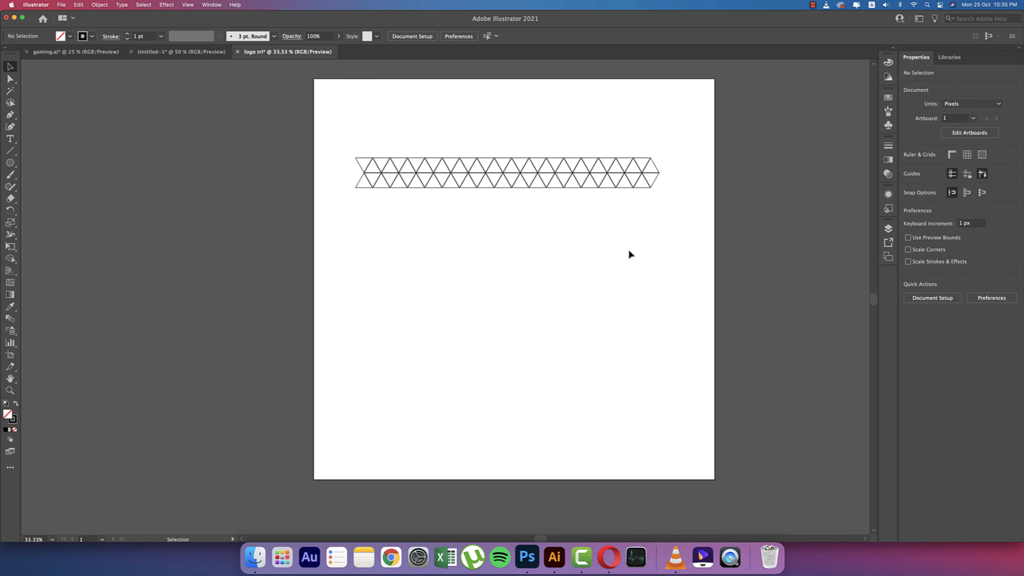
# Select the complete two-row triangle strip and duplicate it straight down by 150 px
pyautogui.moveTo(338, 143); pyautogui.dragTo(682, 242)
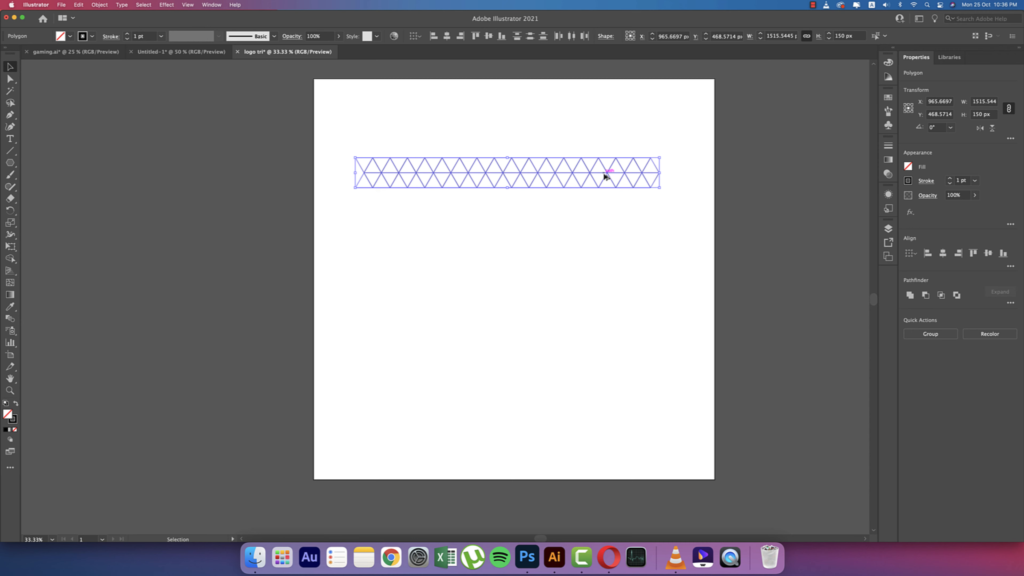
pyautogui.moveTo(604, 177); pyautogui.dragTo(604, 206)
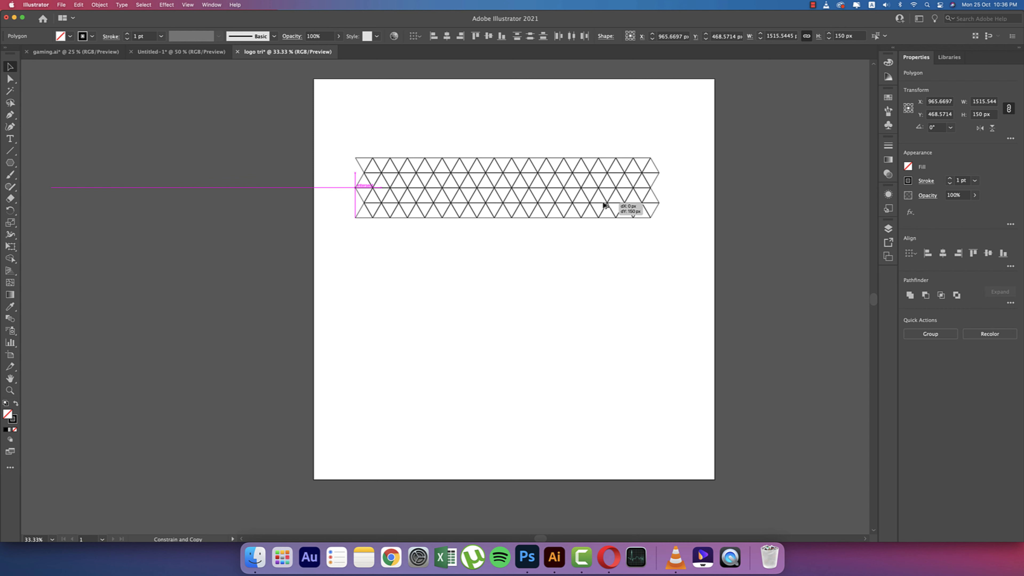
pyautogui.moveTo(604, 205); pyautogui.dragTo(604, 206)
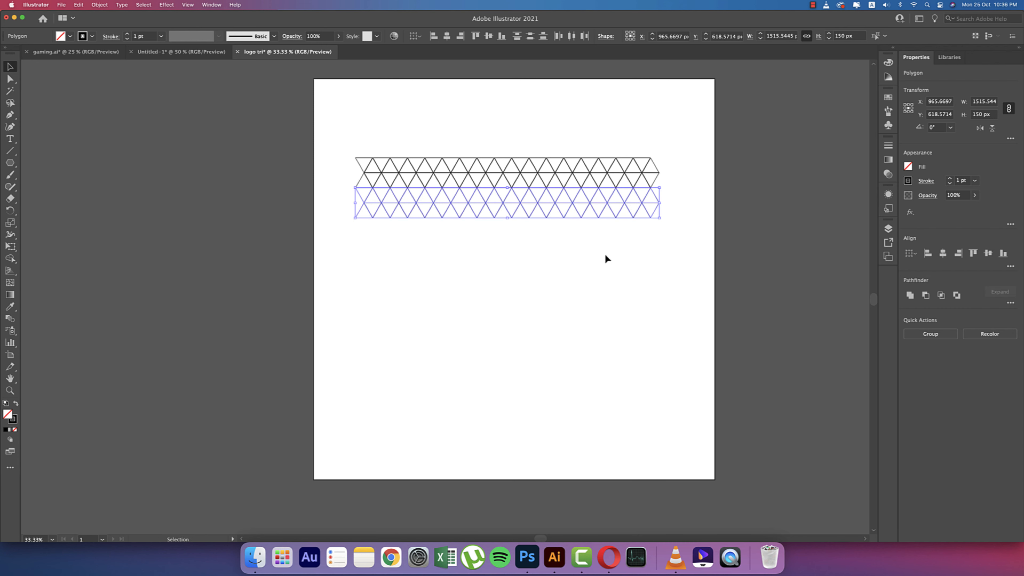
# Repeat the downward duplication until the triangle grid is 16 rows and 1200 px high
pyautogui.press('a')
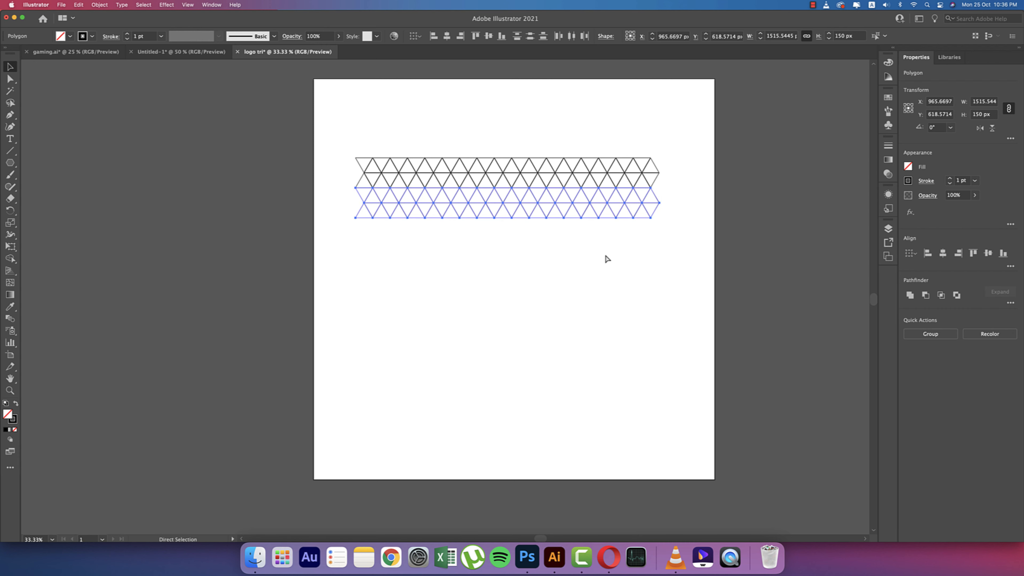
pyautogui.press('super+d')
pyautogui.press('super+d')
pyautogui.press('super+d')
pyautogui.press('super+d')
pyautogui.press('super+d')
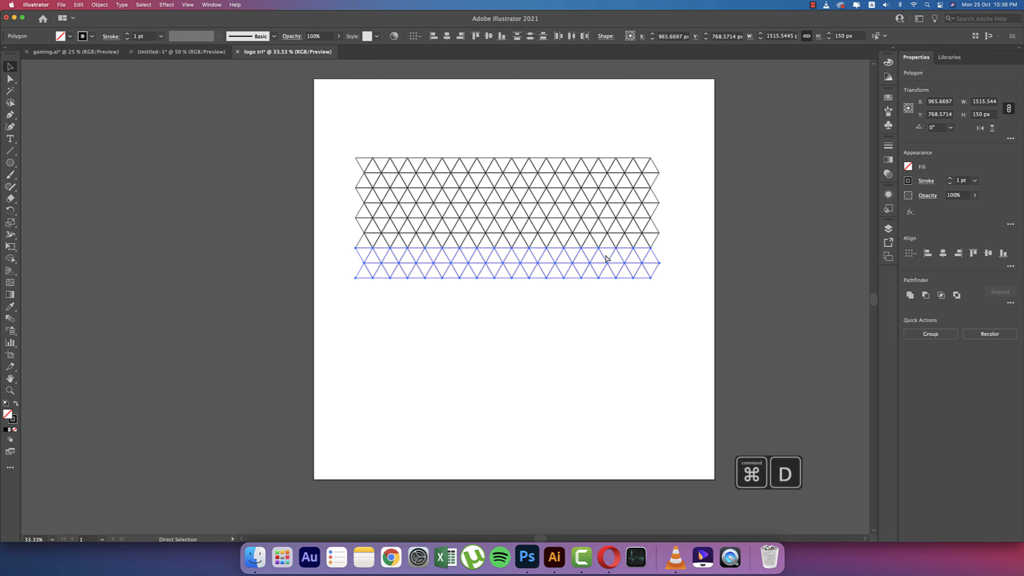
pyautogui.press('super+d')
pyautogui.press('super+d')
pyautogui.press('v')
pyautogui.click(683, 307)
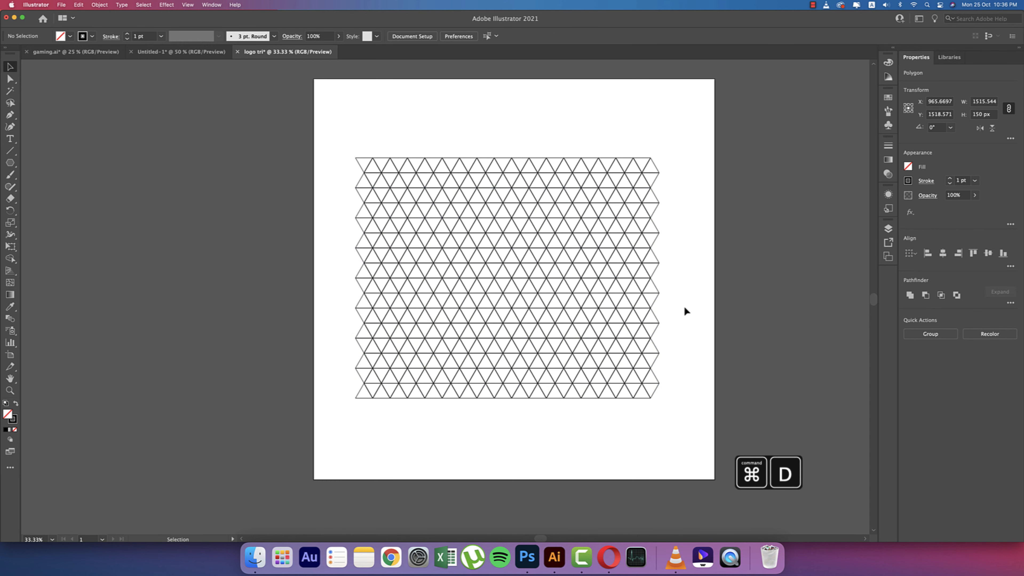
# Group the whole triangle grid and center it on the artboard at X 1000 px, Y 1000 px
pyautogui.moveTo(341, 139); pyautogui.dragTo(680, 412)
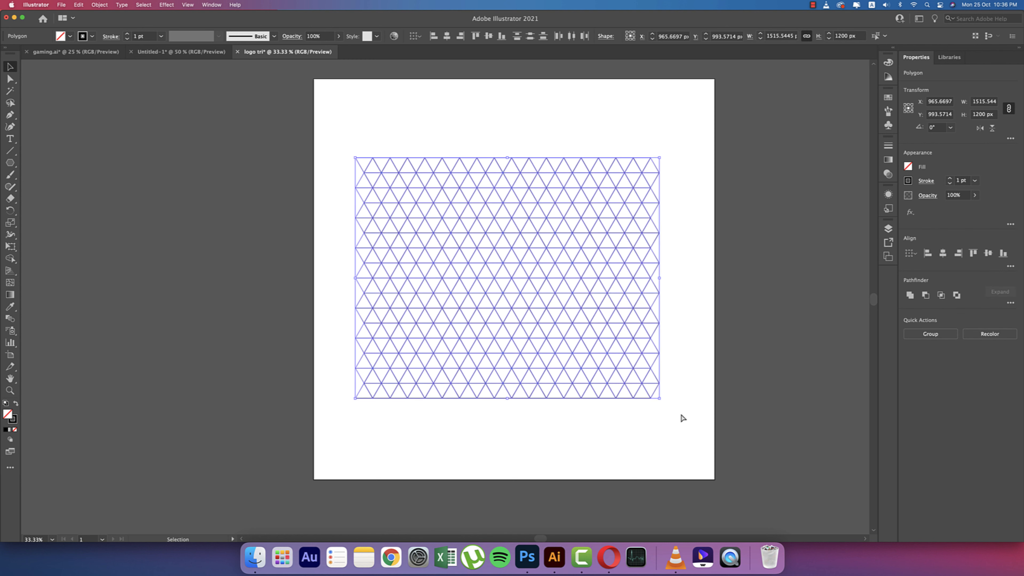
pyautogui.press('super+g')
pyautogui.click(561, 36)
pyautogui.write('1000')
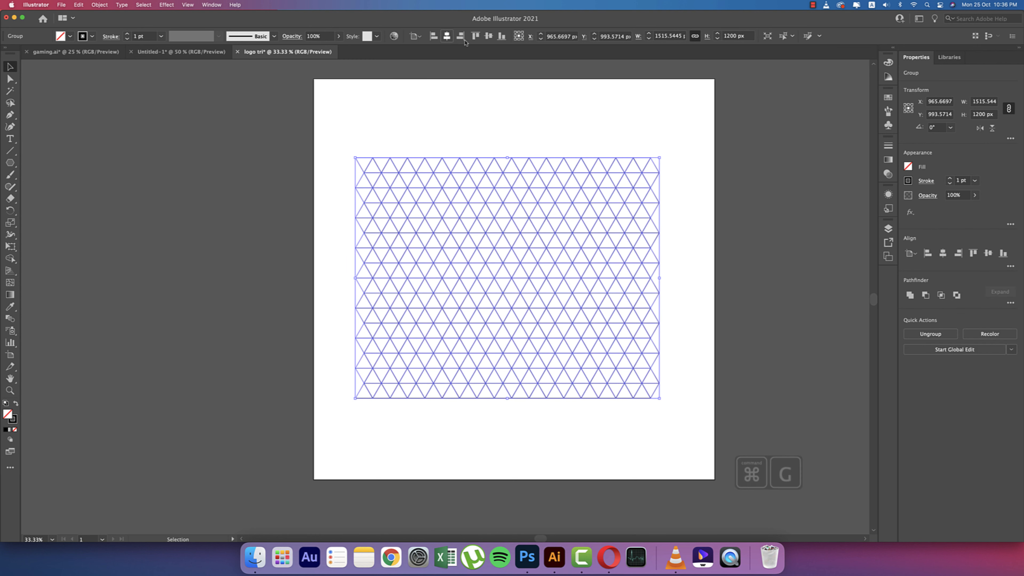
pyautogui.press('Return')
pyautogui.click(520, 113)
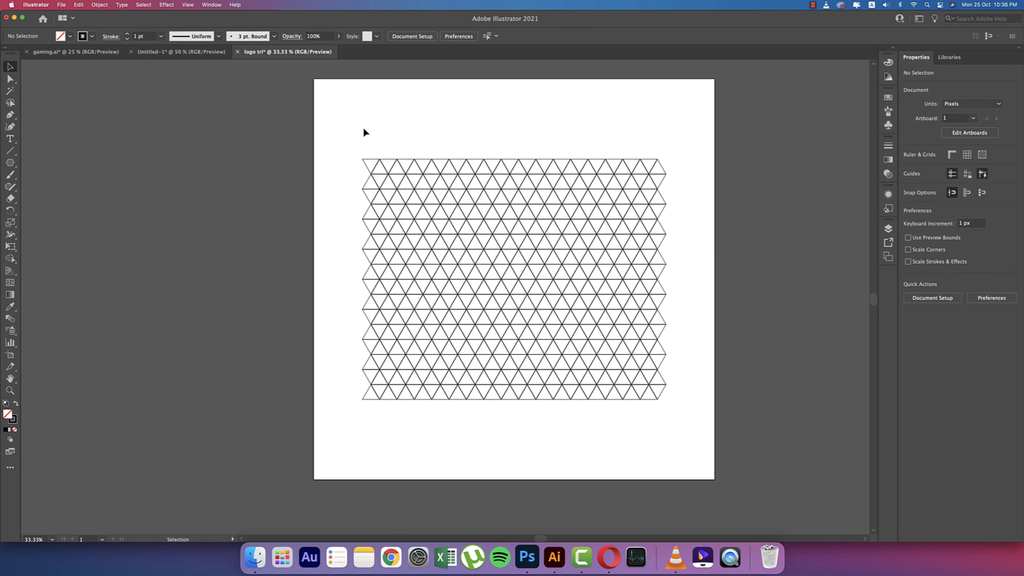
# Select the grid and prepare the Shape Builder tool with a black fill and no stroke
pyautogui.moveTo(350, 133); pyautogui.dragTo(686, 423)
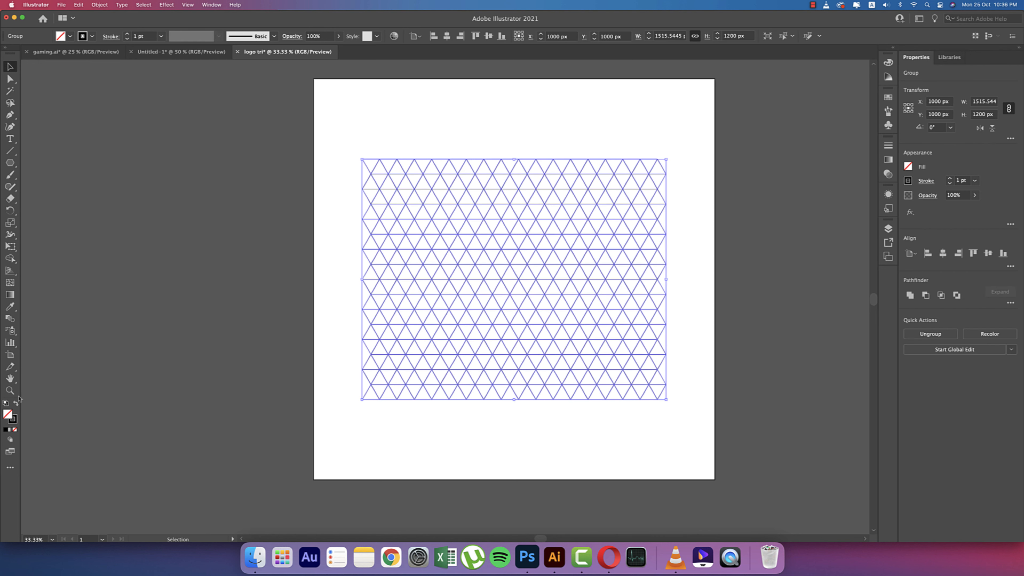
pyautogui.press('g')
pyautogui.click(10, 258)
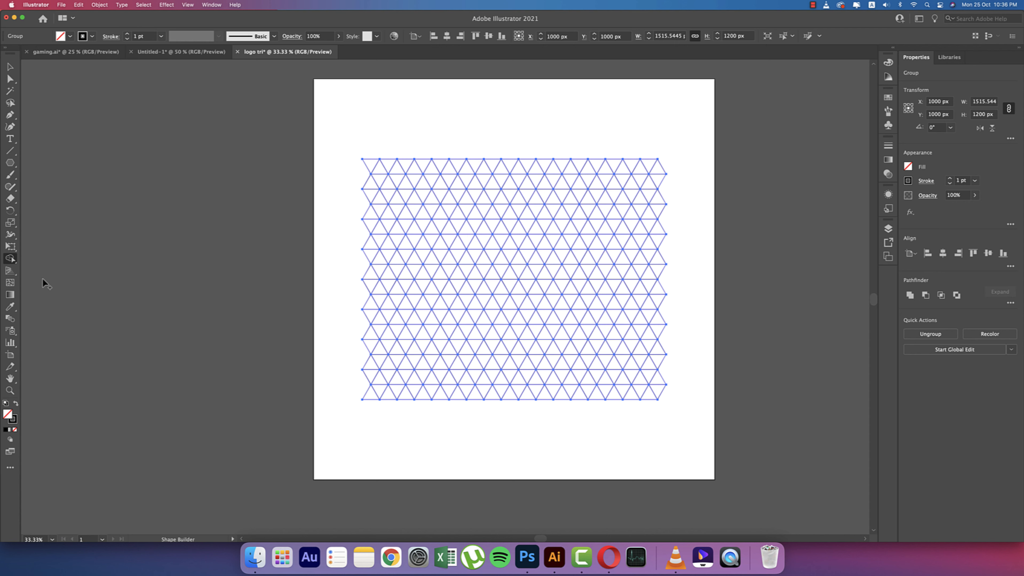
pyautogui.click(16, 404)
pyautogui.moveTo(512, 238)
pyautogui.mouseDown()
pyautogui.moveTo(475, 319)
pyautogui.moveTo(544, 333)
pyautogui.moveTo(553, 319)
pyautogui.mouseUp()
pyautogui.moveTo(544, 226)
pyautogui.mouseDown()
pyautogui.moveTo(557, 313)
pyautogui.moveTo(569, 302)
pyautogui.mouseUp()
pyautogui.moveTo(615, 244)
pyautogui.mouseDown()
pyautogui.moveTo(567, 319)
pyautogui.moveTo(509, 342)
pyautogui.mouseUp()
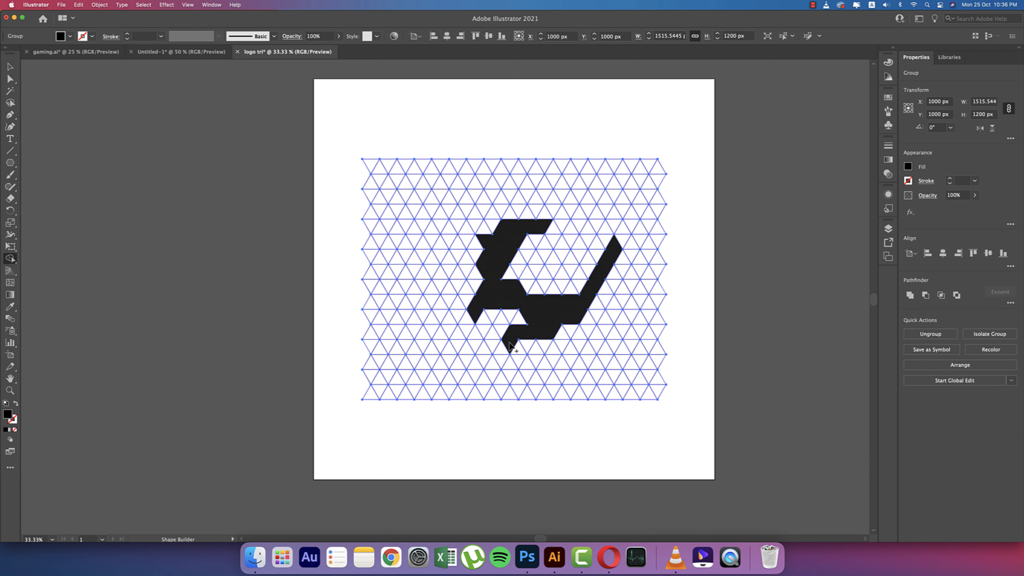
pyautogui.press('super+z')
pyautogui.press('super+z')
pyautogui.press('super+z')
pyautogui.press('super+z')
pyautogui.press('super+z')
pyautogui.press('super+z')
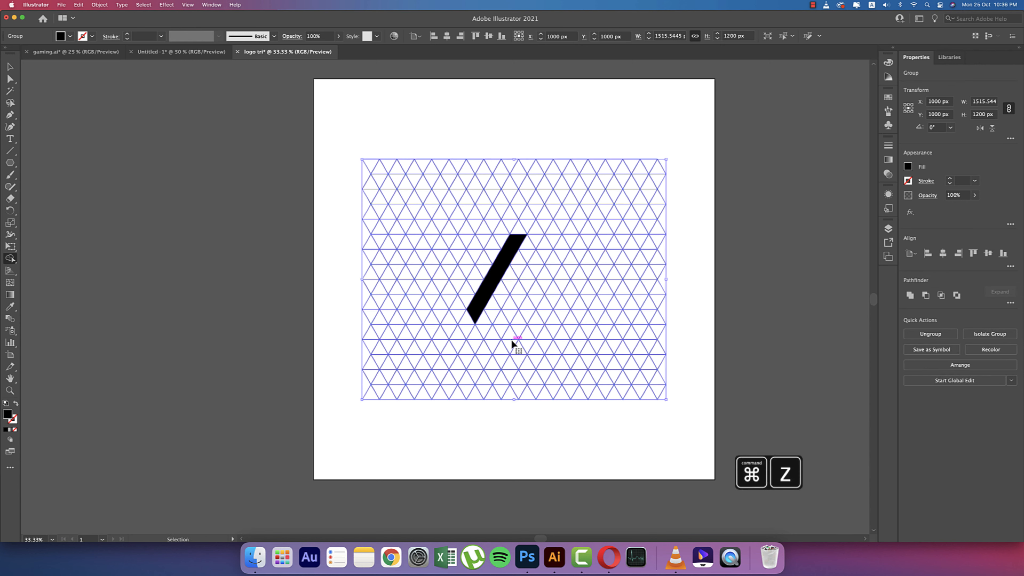
pyautogui.press('super+z')
pyautogui.press('super+z')
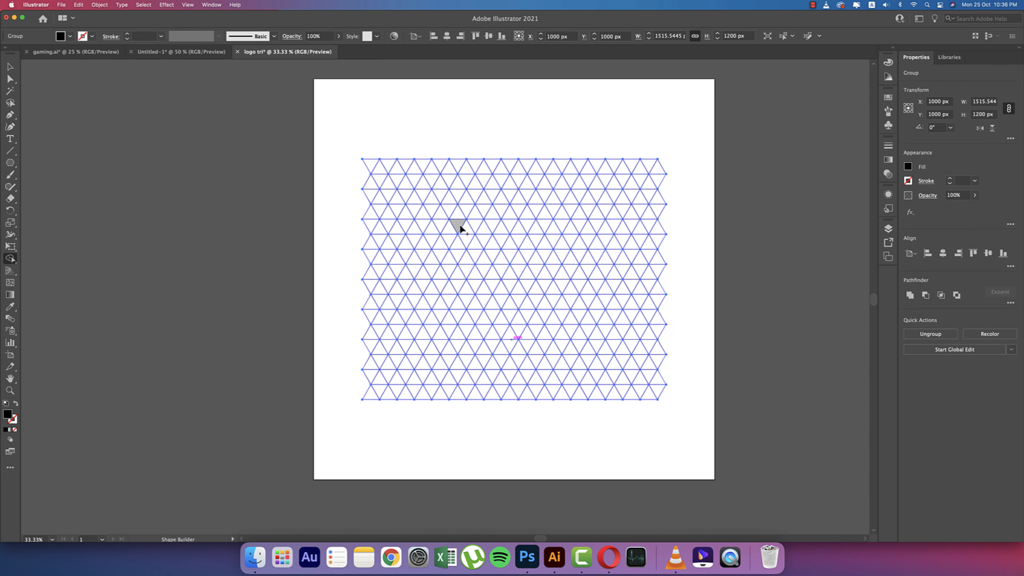
# Build black logo shapes from grid cells: a seven-row bar slanting down-right, a single triangle, and three-row and five-row bars slanting down-left
pyautogui.moveTo(458, 224); pyautogui.dragTo(512, 320)
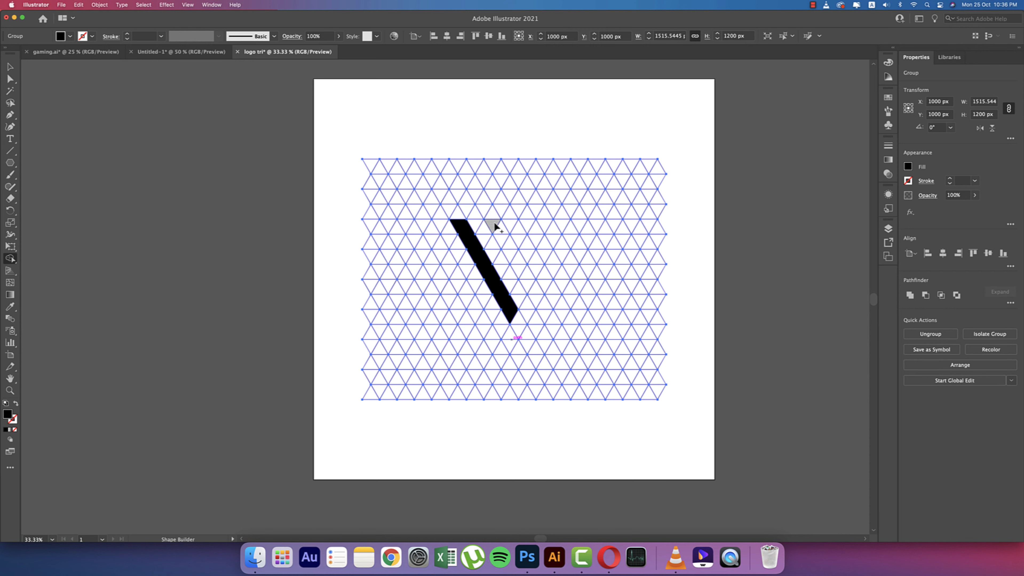
pyautogui.click(495, 226)
pyautogui.moveTo(529, 222); pyautogui.dragTo(511, 259)
pyautogui.moveTo(558, 224); pyautogui.dragTo(530, 290)
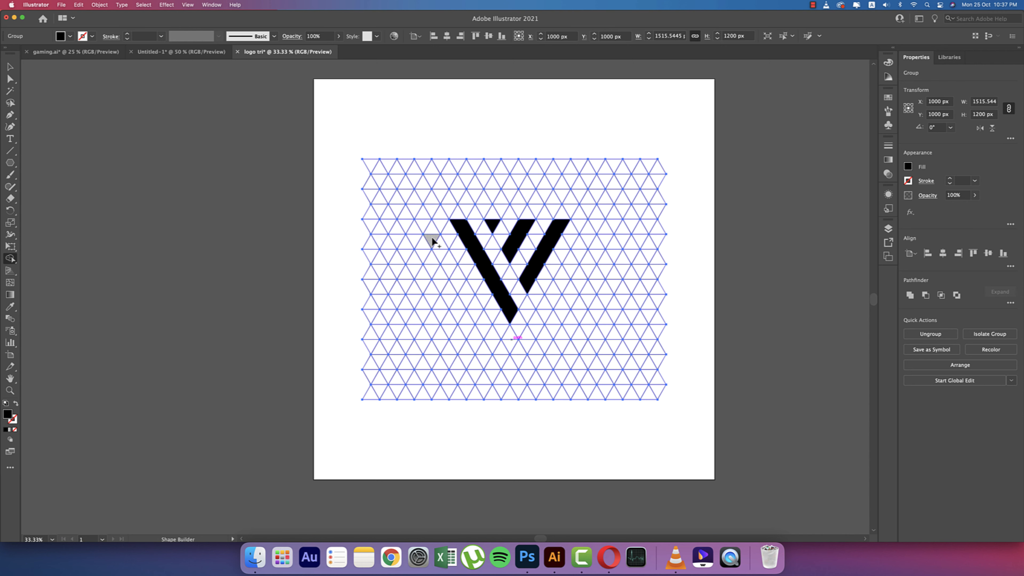
pyautogui.moveTo(406, 197); pyautogui.dragTo(484, 330)
pyautogui.press('super+z')
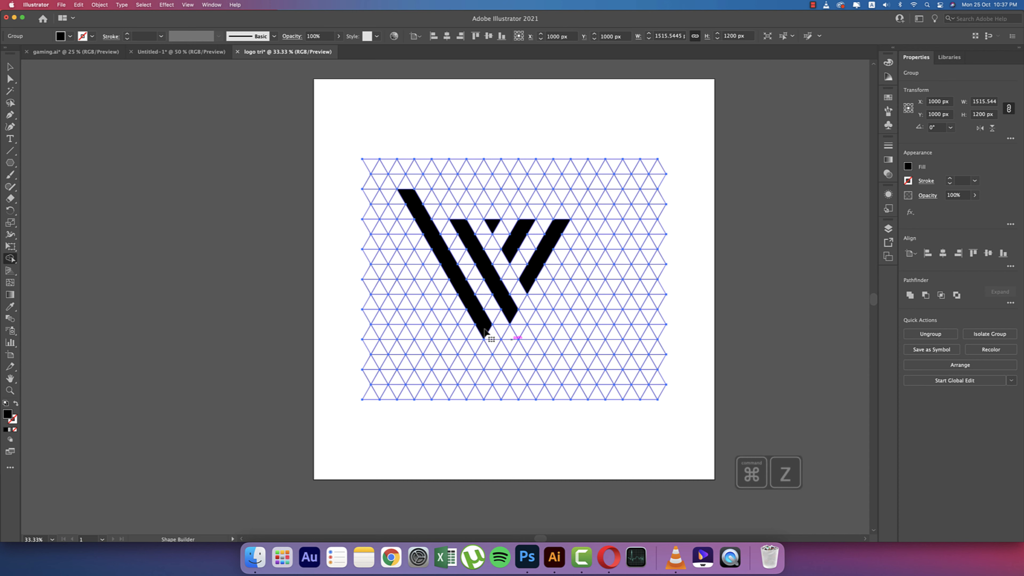
pyautogui.moveTo(413, 213); pyautogui.dragTo(462, 290)
pyautogui.press('super+z')
pyautogui.moveTo(421, 223); pyautogui.dragTo(489, 350)
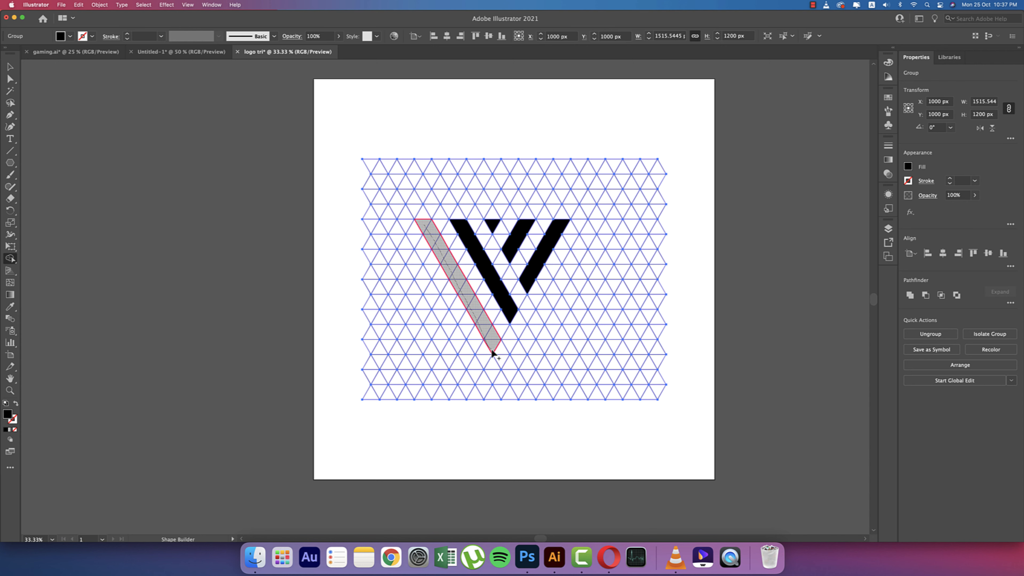
pyautogui.moveTo(496, 359); pyautogui.dragTo(578, 219)
pyautogui.press('super+z')
pyautogui.press('super+z')
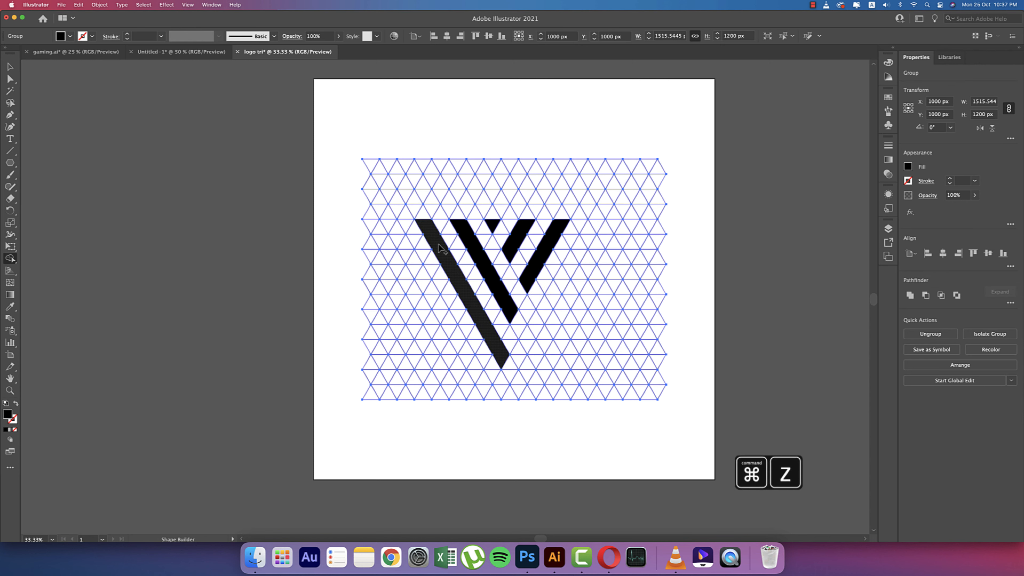
pyautogui.press('super+z')
# Merge grid cells into a nine-row outer bar parallel to the logo's left bar, leaving one triangle-wide gap
pyautogui.moveTo(422, 223); pyautogui.dragTo(500, 347)
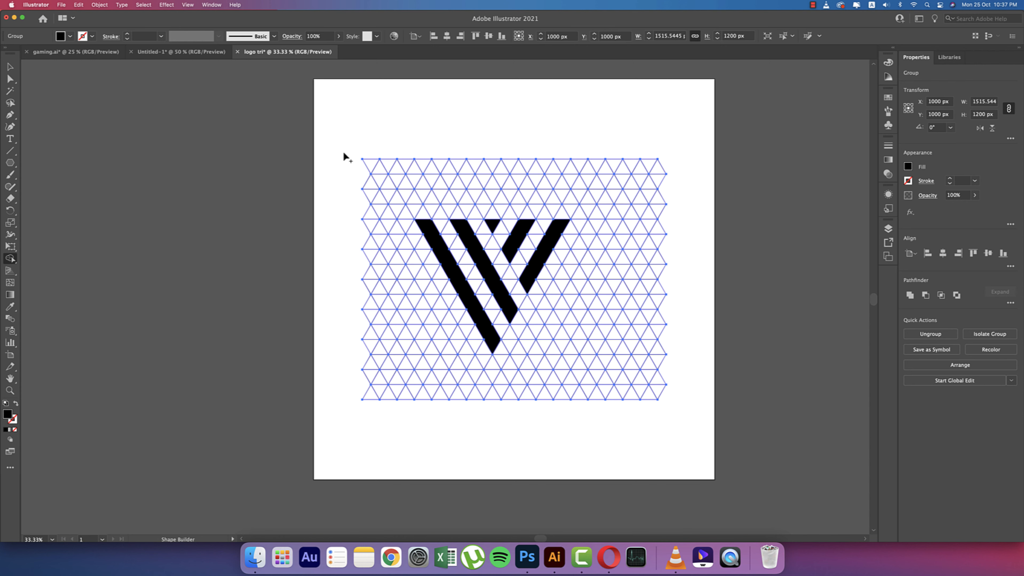
# Select all unfilled grid triangles with the Magic Wand and delete them, keeping only the black logo shapes
pyautogui.click(11, 92)
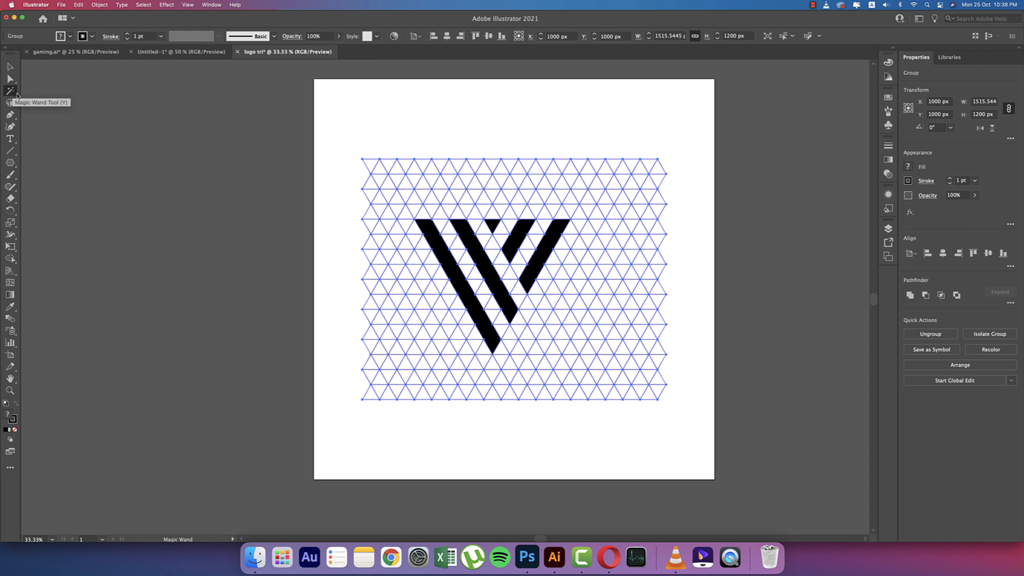
pyautogui.click(420, 160)
pyautogui.click(422, 159)
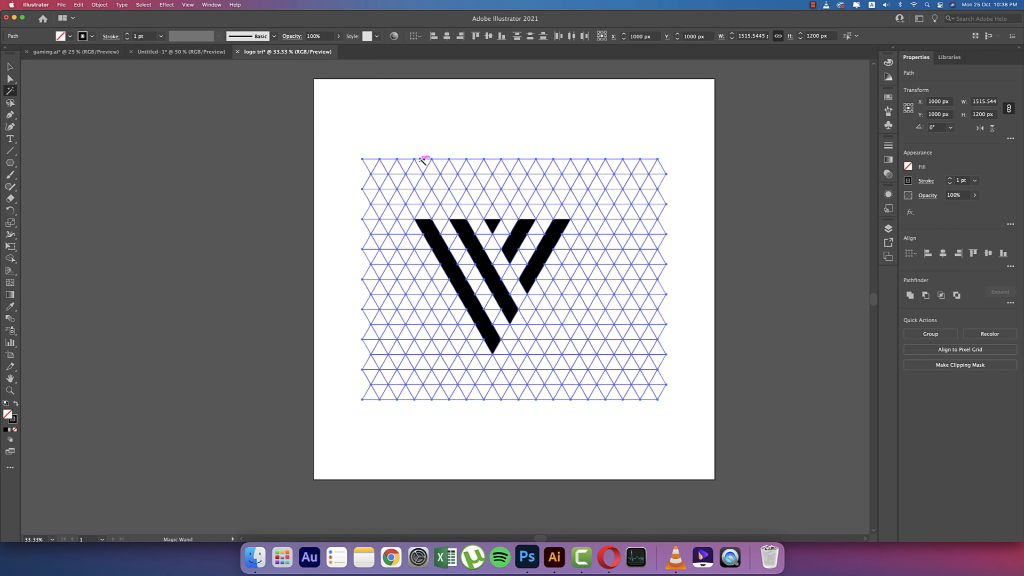
pyautogui.press('Delete')
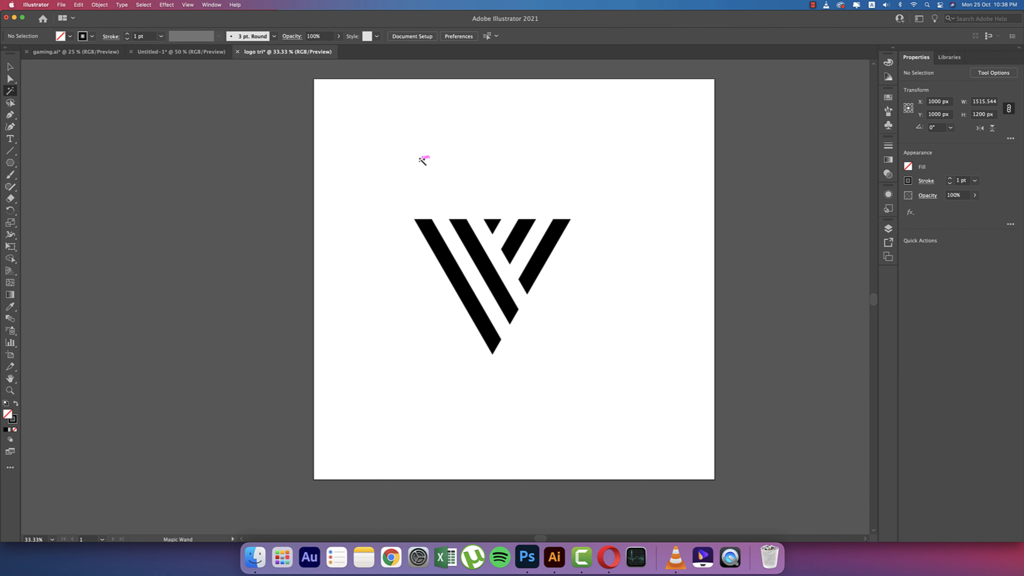
# Select all the black logo shapes and set their stroke to none
pyautogui.click(11, 67)
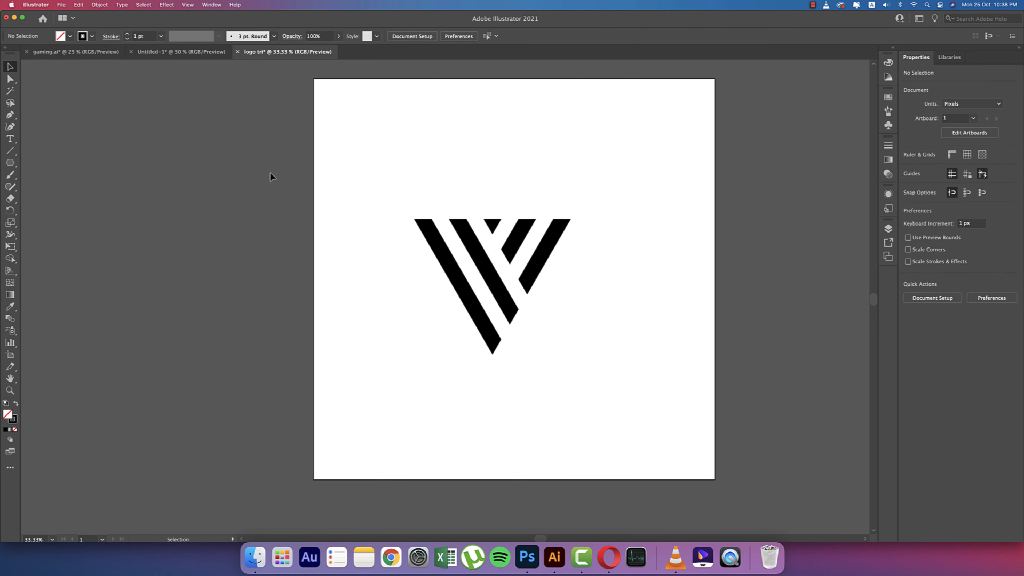
pyautogui.moveTo(370, 180); pyautogui.dragTo(687, 406)
pyautogui.click(92, 36)
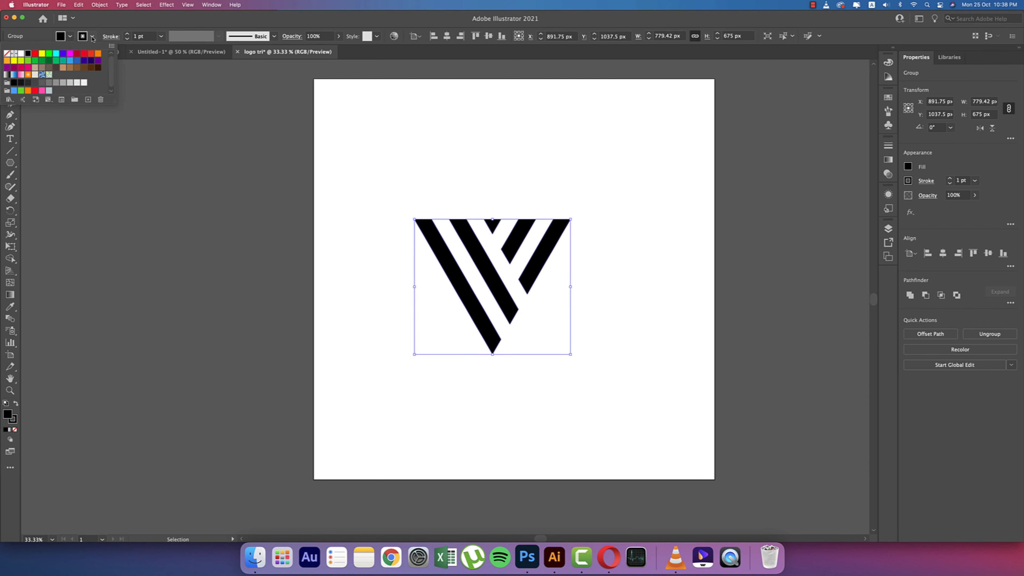
pyautogui.click(7, 53)
pyautogui.click(622, 236)
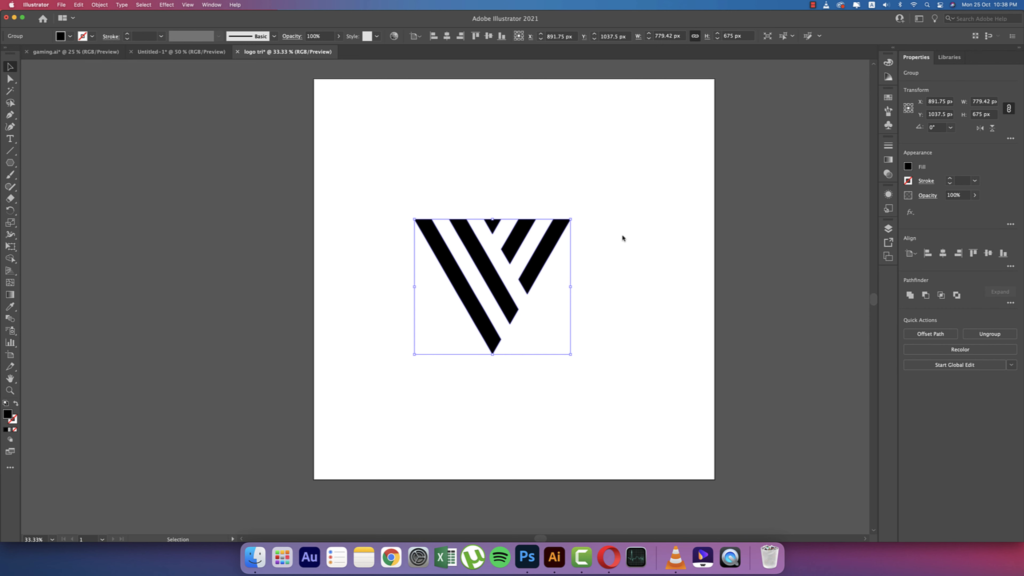
pyautogui.click(366, 176)
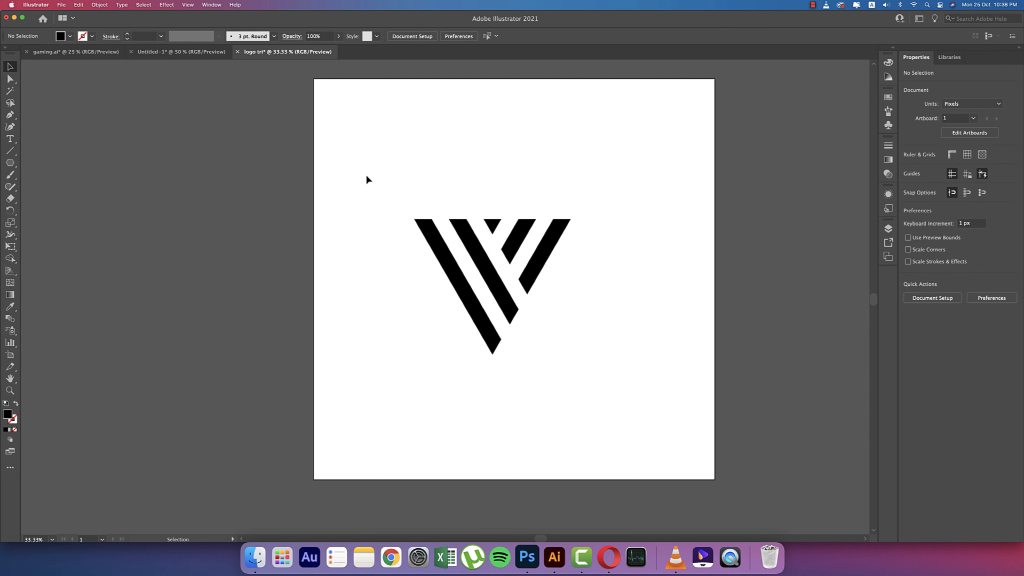
# Create a three-sided polygon with a radius of 281.1068 px above the logo's left bars
pyautogui.click(10, 162)
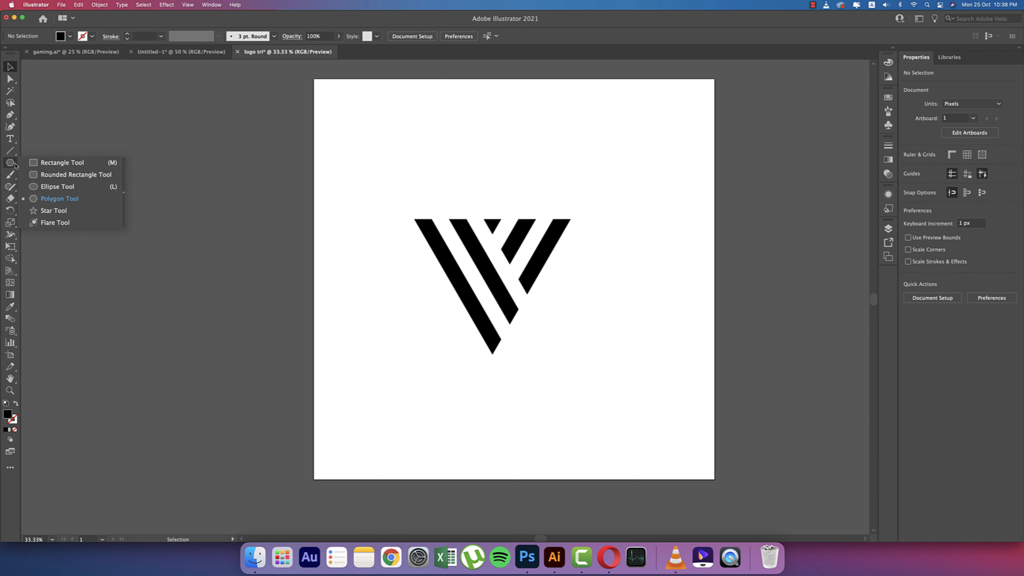
pyautogui.click(52, 200)
pyautogui.click(404, 181)
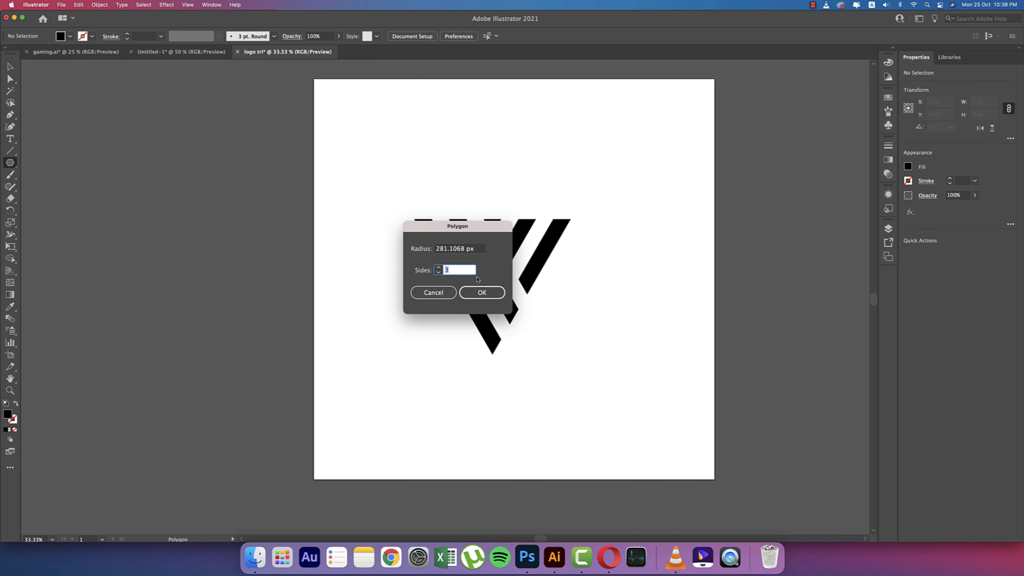
pyautogui.press('Return')
# Rotate the new triangle 180° and move it over the logo, matching its upper-left corner to the outer bar's upper-left corner
pyautogui.press('v')
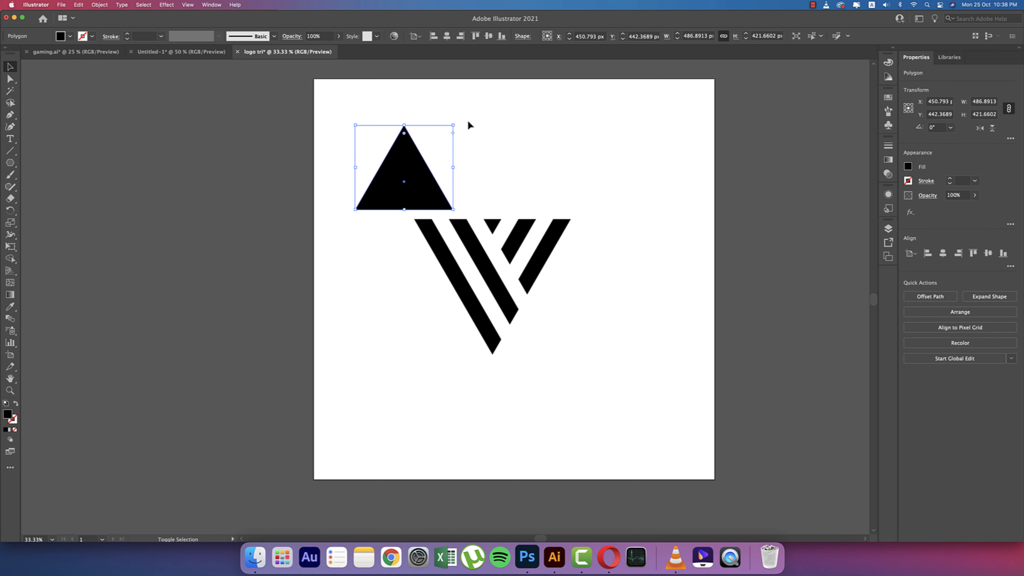
pyautogui.moveTo(457, 123); pyautogui.dragTo(335, 236)
pyautogui.moveTo(399, 185); pyautogui.dragTo(459, 247)
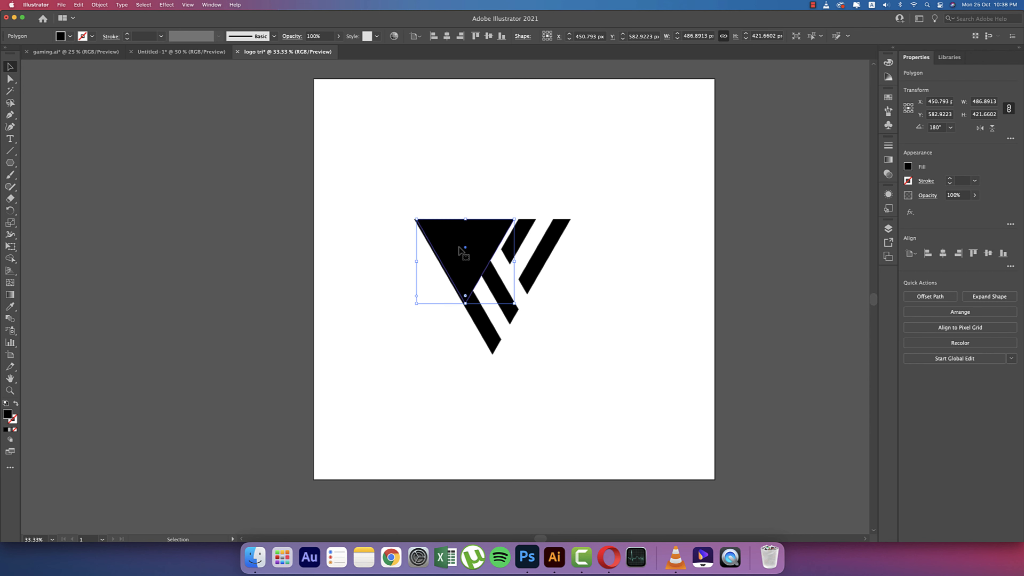
# Scale the triangle up to about 777 × 673 px to cover the whole logo and display the artwork as outlines
pyautogui.moveTo(519, 299); pyautogui.dragTo(599, 349)
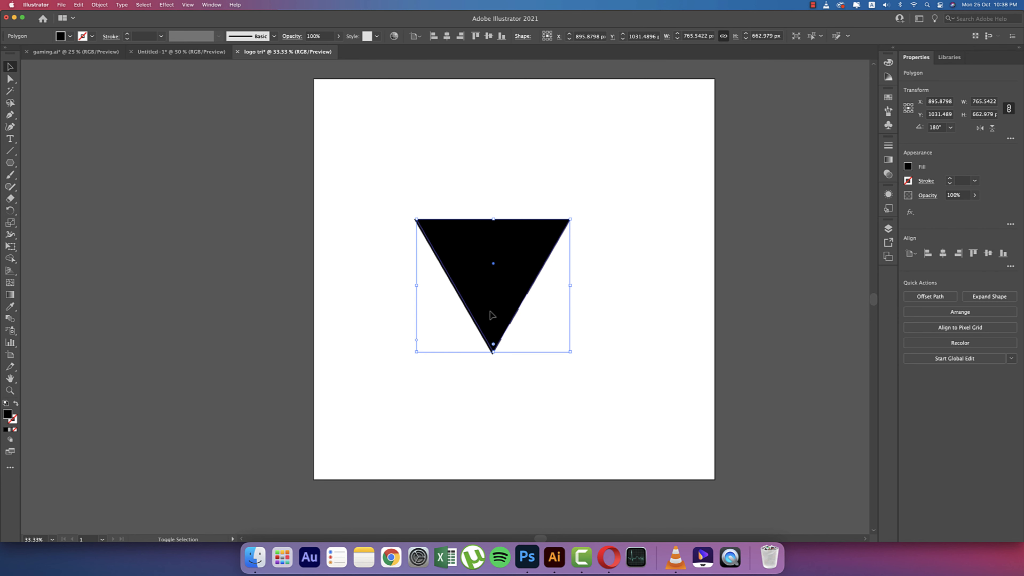
pyautogui.moveTo(417, 353); pyautogui.dragTo(414, 355)
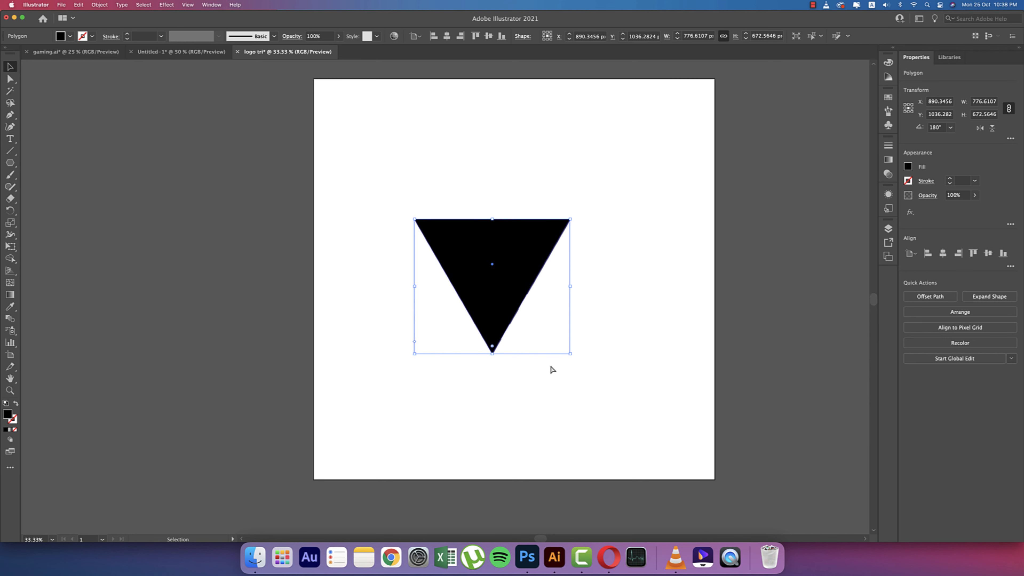
pyautogui.press('a')
pyautogui.press('super+y')
pyautogui.press('v')
pyautogui.press('super+1')
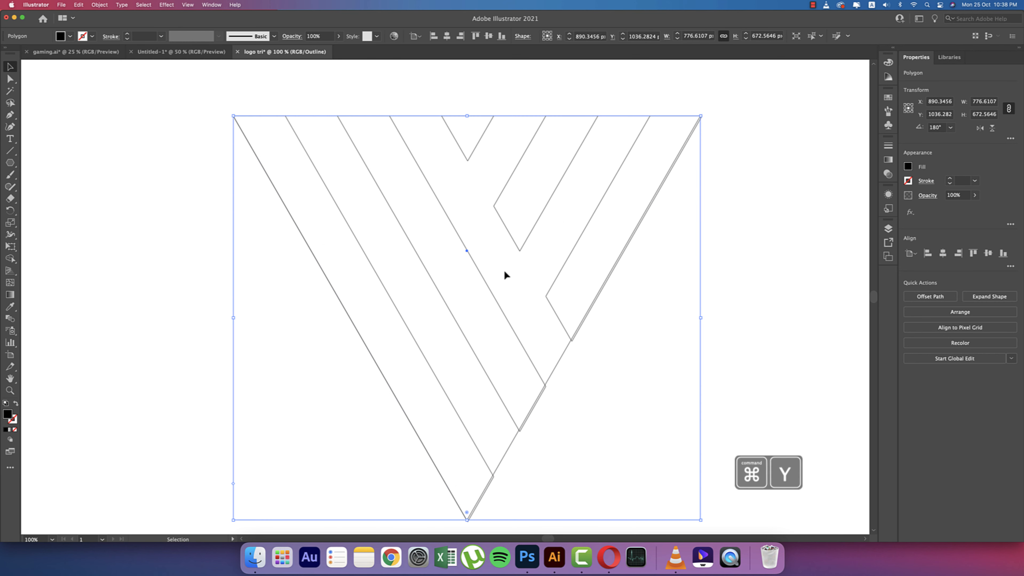
# Try to shift the triangle so its right edge matches the logo's outer right bar, and undo the move
pyautogui.click(607, 380)
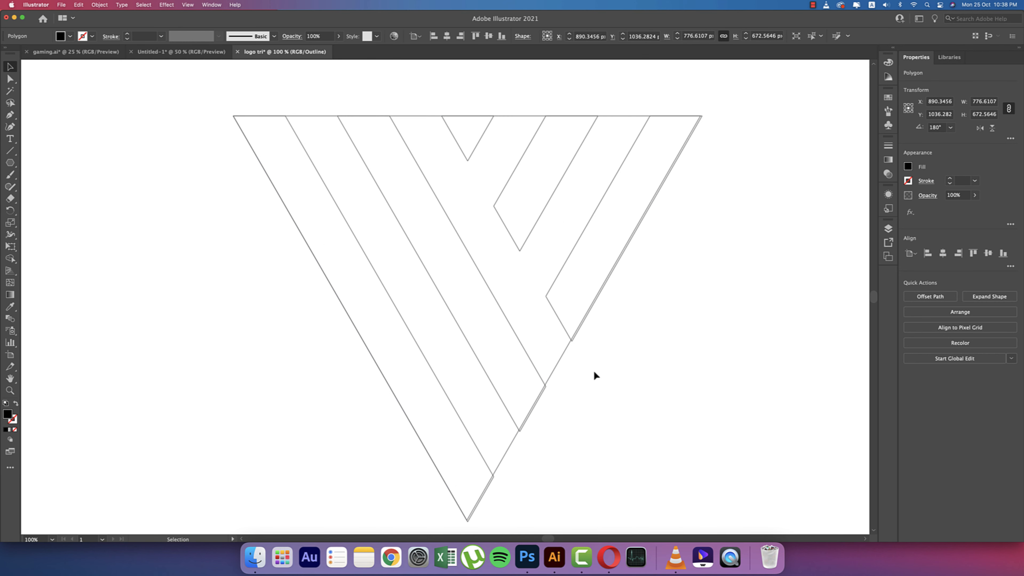
pyautogui.click(562, 356)
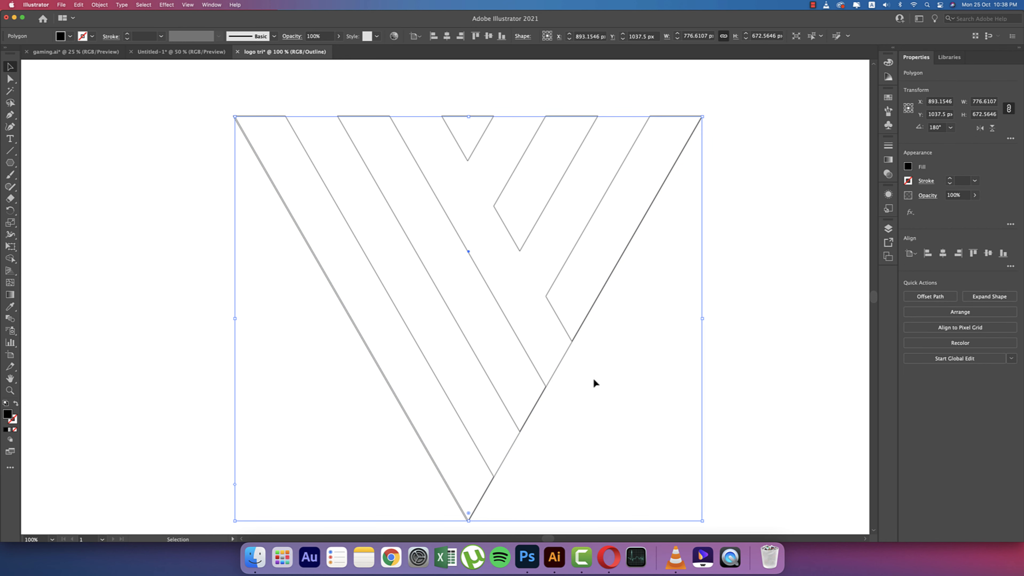
pyautogui.press('super+z')
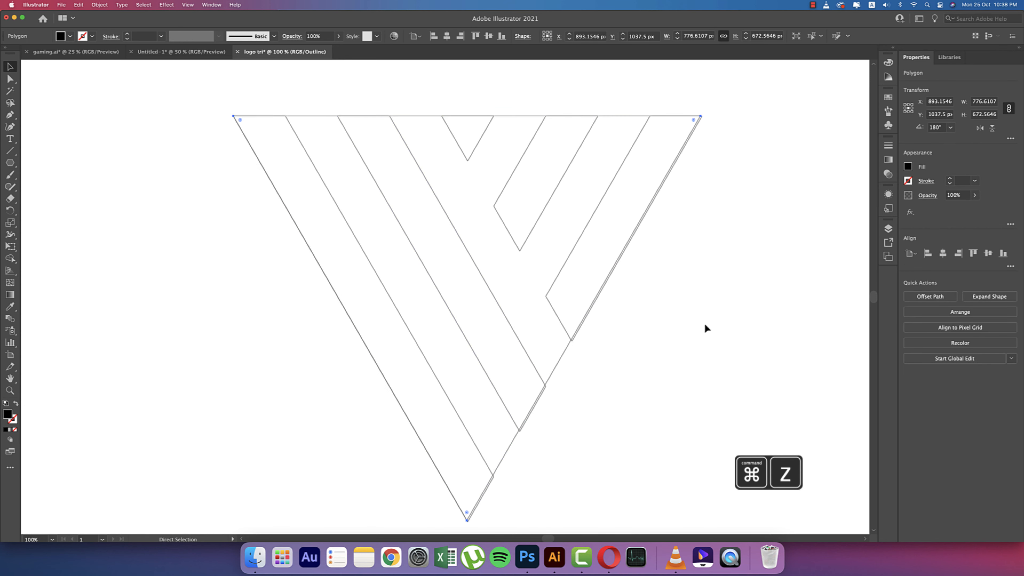
# Enlarge the triangle to about 779 × 675 px so its edges match the logo's outer edges
pyautogui.press('space')
pyautogui.moveTo(653, 381); pyautogui.dragTo(640, 292)
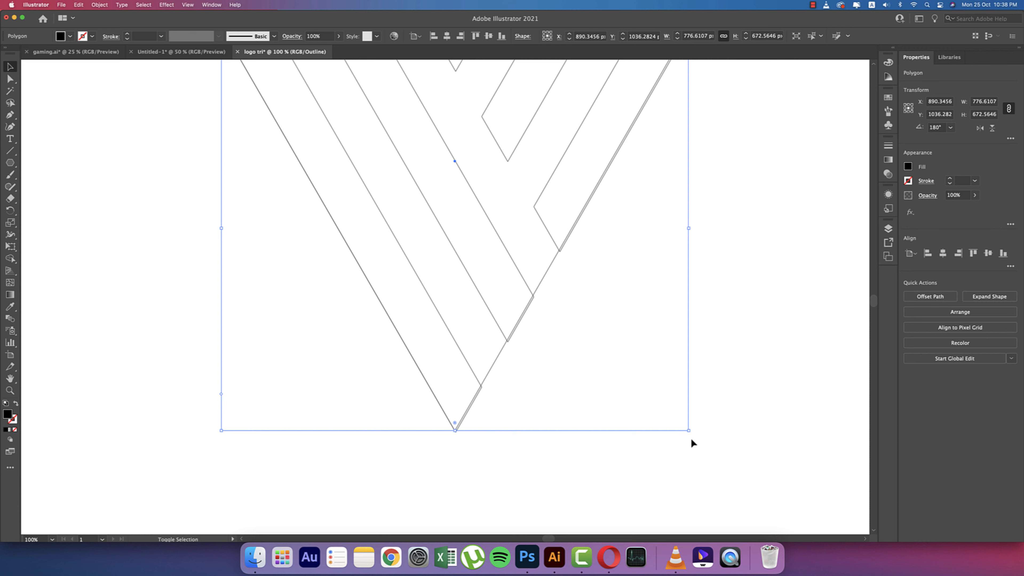
pyautogui.moveTo(689, 431); pyautogui.dragTo(690, 432)
pyautogui.scroll(-2, 714, 426)
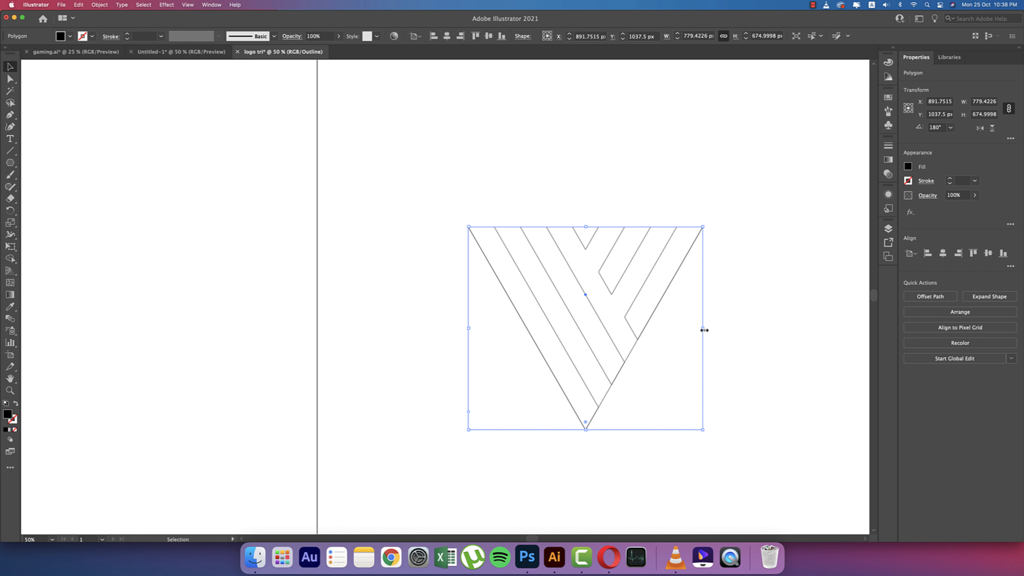
# Scale the triangle evenly outward around the logo to about 1043 × 903 px and return to preview display
pyautogui.moveTo(704, 329); pyautogui.dragTo(742, 333)
pyautogui.press('a')
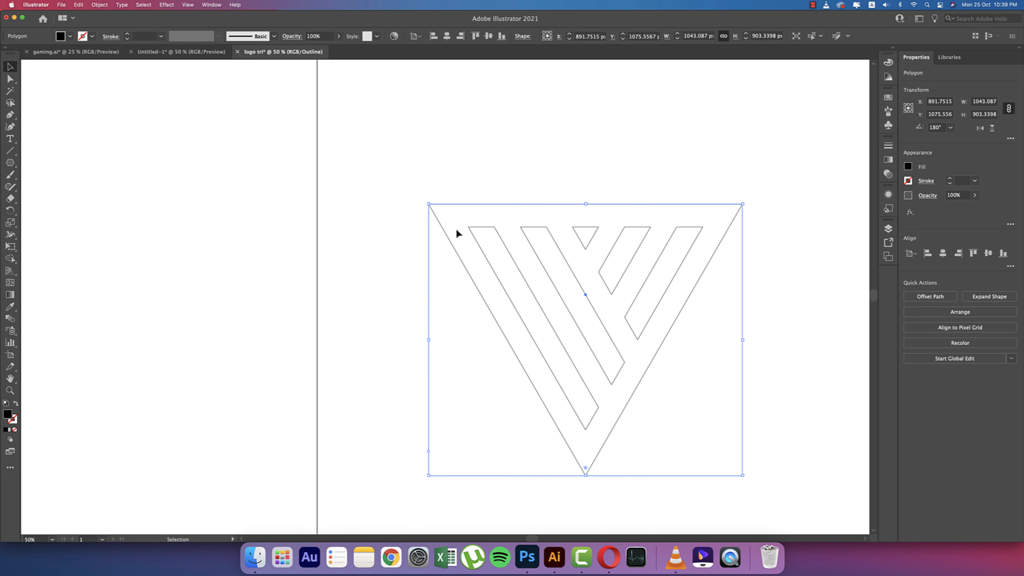
pyautogui.press('super+y')
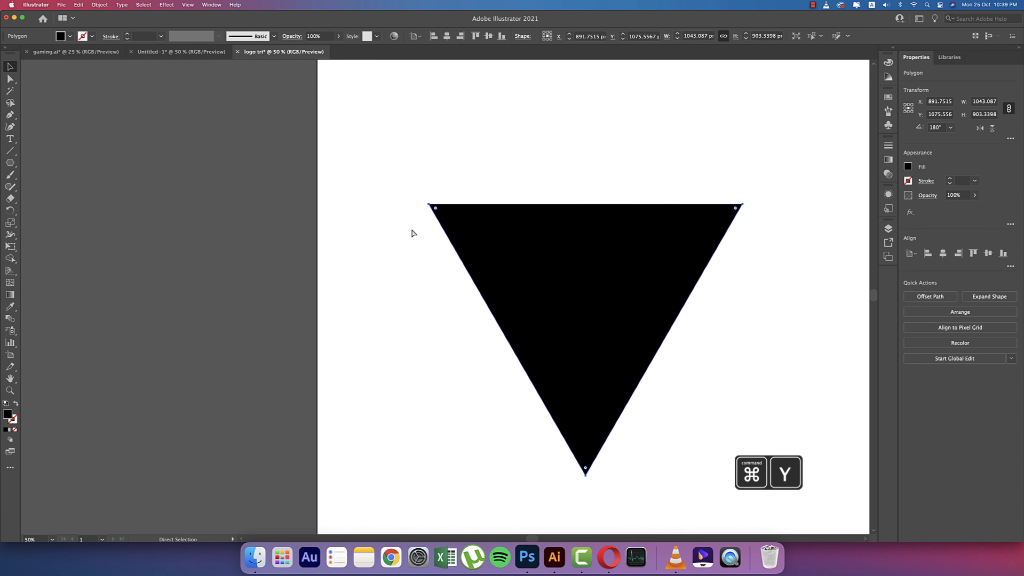
# Remove the large triangle's fill and give it a black 32 pt stroke
pyautogui.click(71, 37)
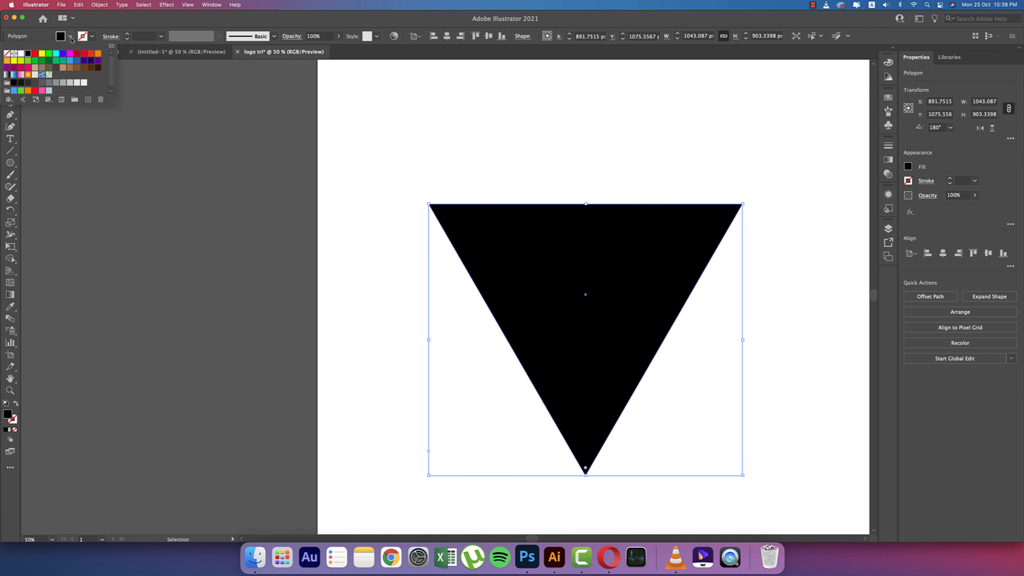
pyautogui.click(6, 53)
pyautogui.click(92, 36)
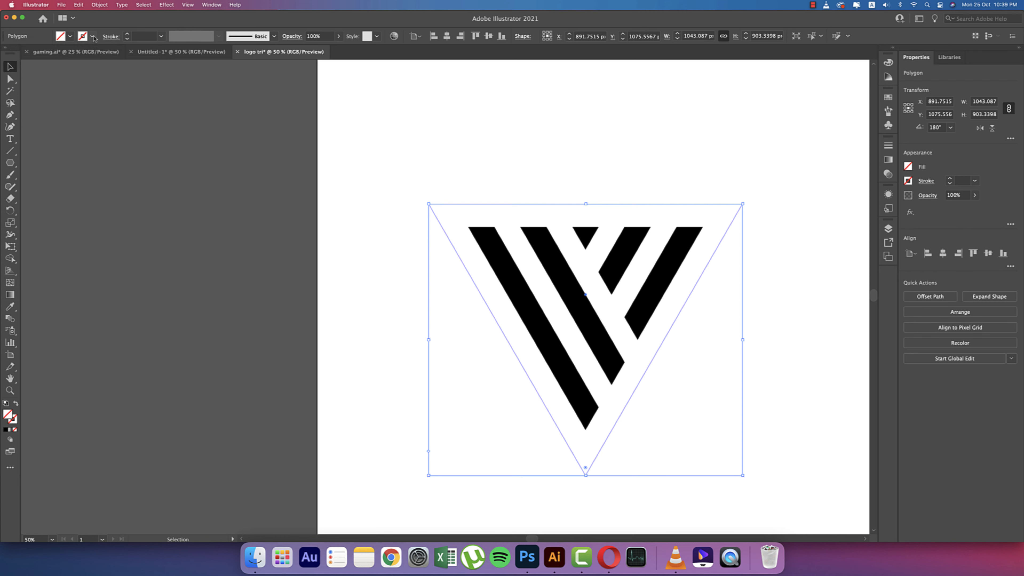
pyautogui.click(92, 36)
pyautogui.click(28, 53)
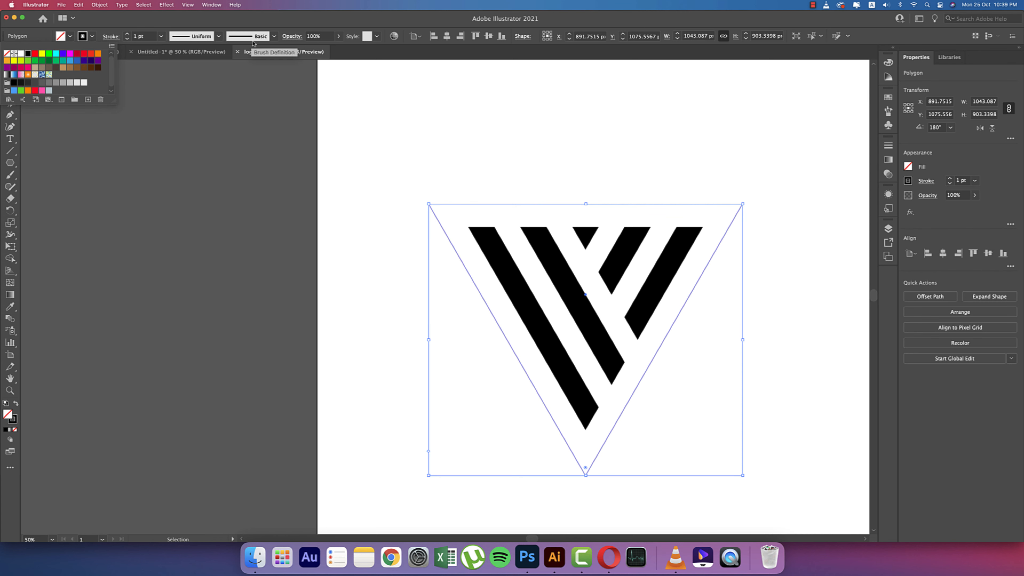
pyautogui.click(151, 38)
pyautogui.click(151, 37)
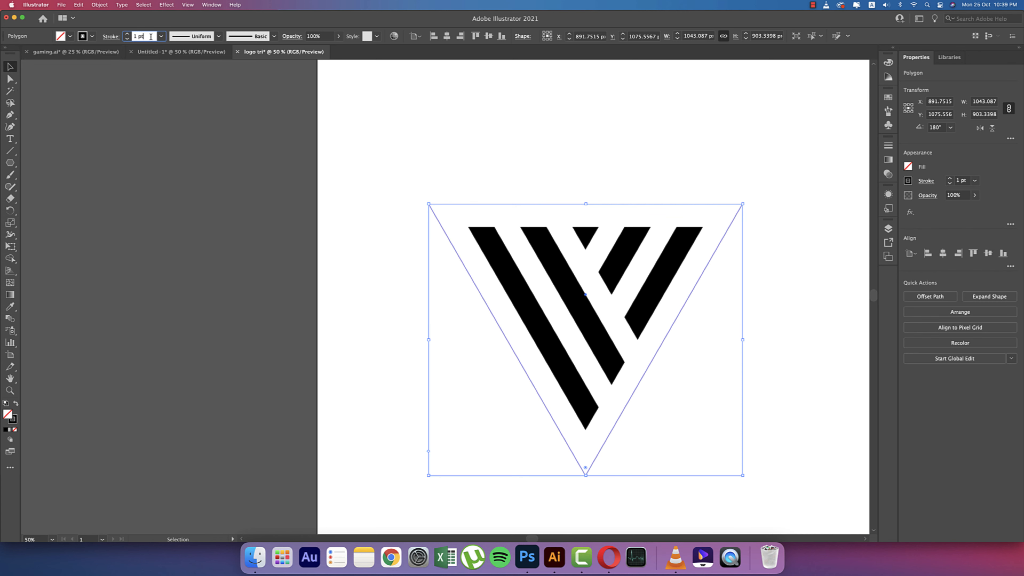
pyautogui.scroll(20, 151, 37)
pyautogui.scroll(9, 151, 37)
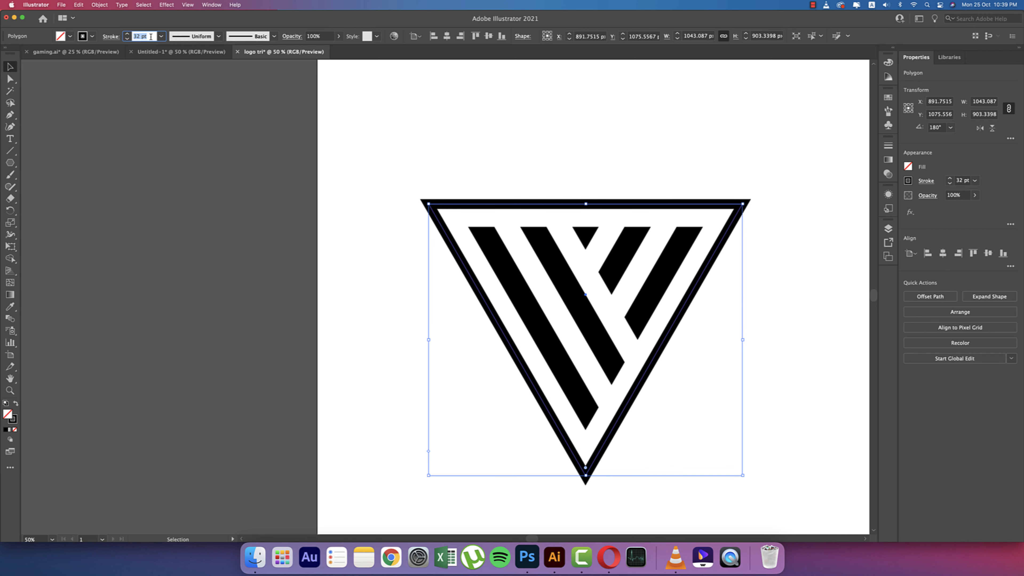
pyautogui.click(321, 227)
pyautogui.scroll(-2, 321, 228)
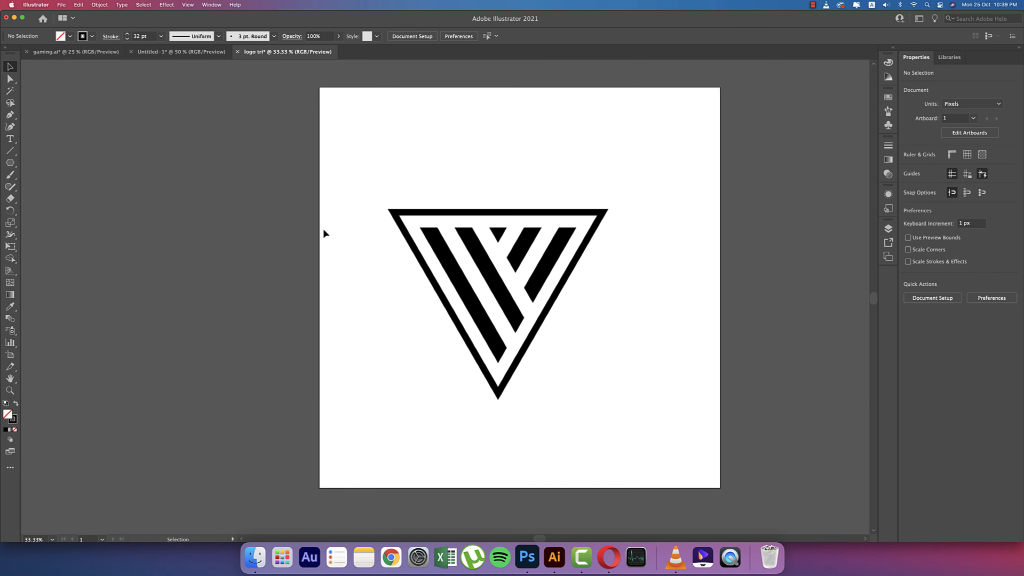
# Try to scale the stroked triangle frame down, and undo the scaling
pyautogui.moveTo(372, 164); pyautogui.dragTo(567, 386)
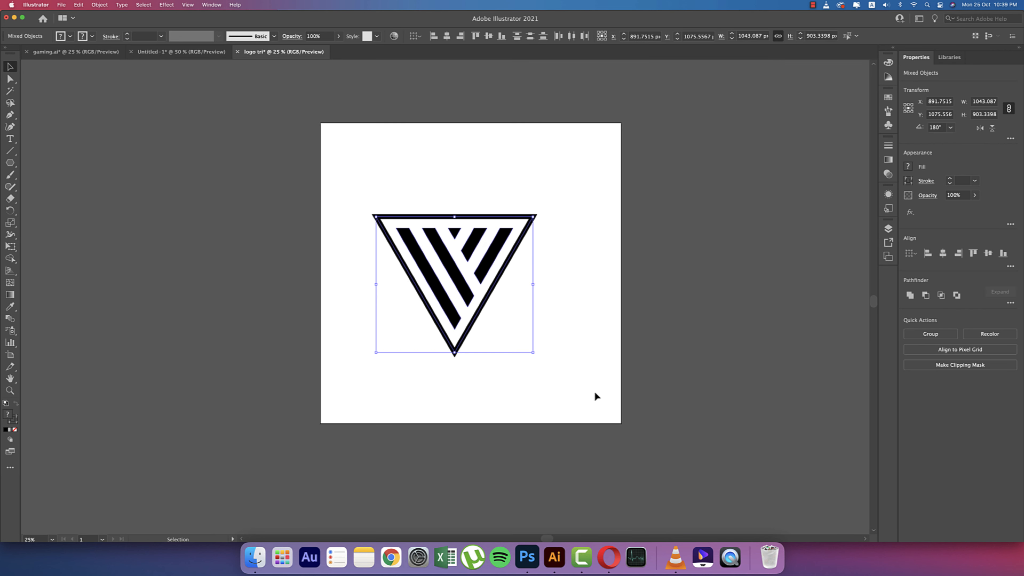
pyautogui.click(534, 208)
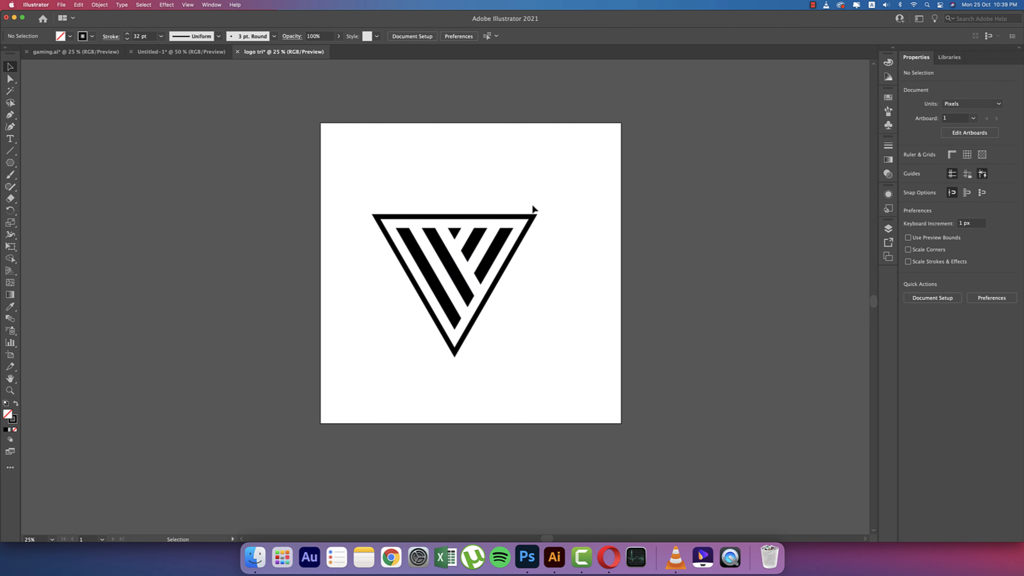
pyautogui.click(531, 217)
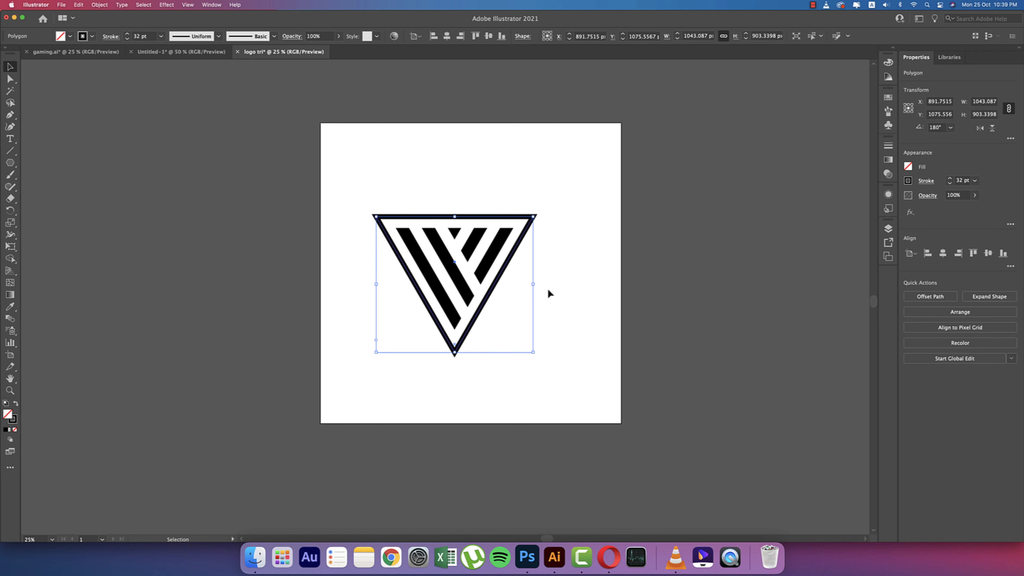
pyautogui.moveTo(533, 284); pyautogui.dragTo(489, 287)
pyautogui.press('super+z')
# Expand the triangle frame's fill and stroke into a shape
pyautogui.moveTo(338, 182); pyautogui.dragTo(378, 230)
pyautogui.click(99, 5)
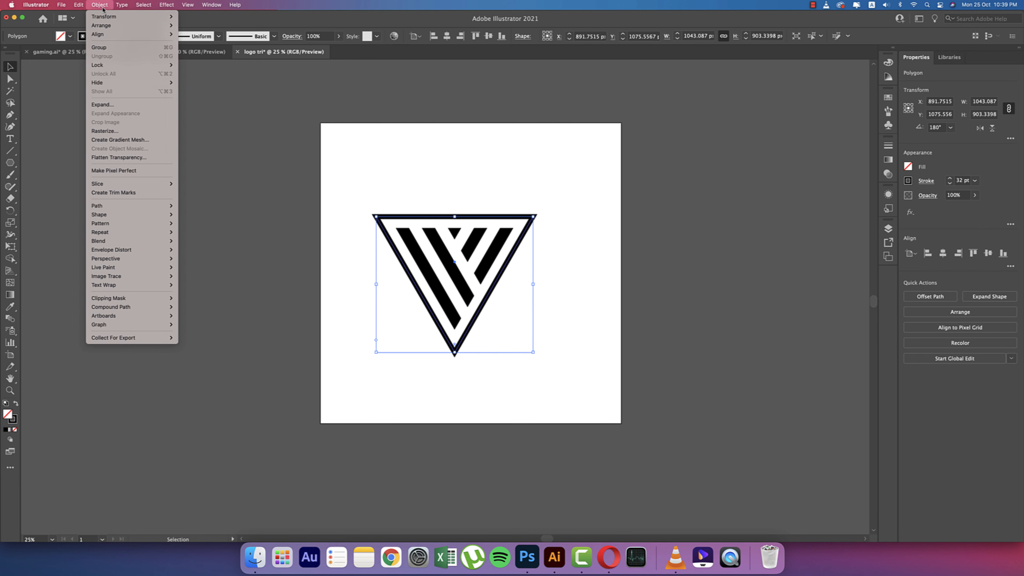
pyautogui.click(102, 105)
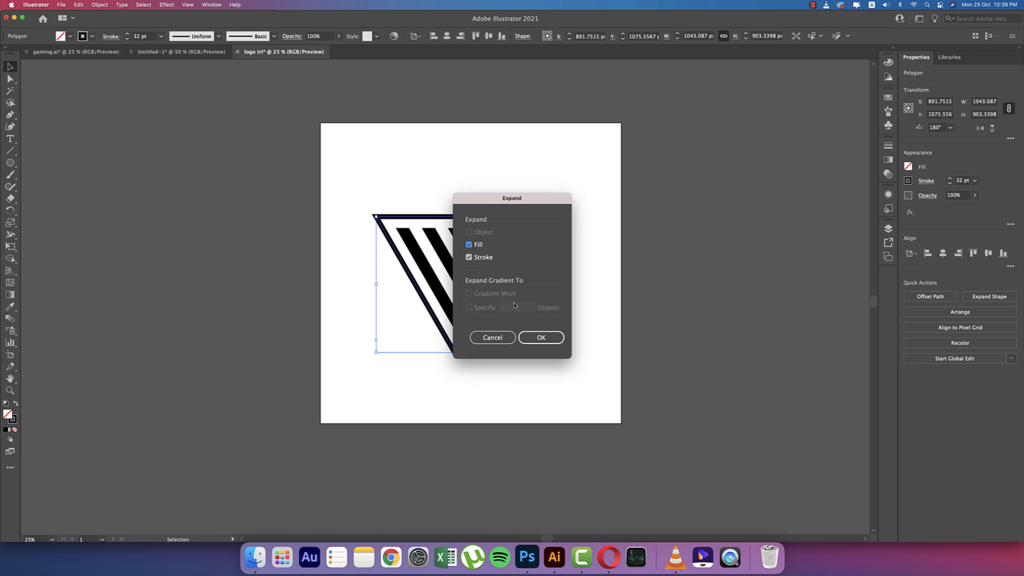
pyautogui.click(540, 338)
pyautogui.click(567, 364)
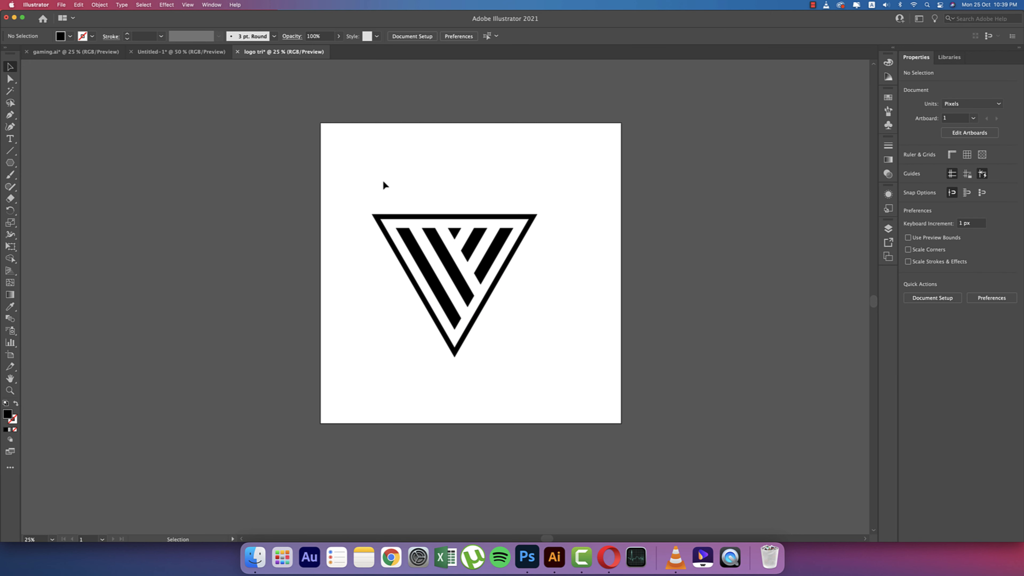
# Group the logo bars with the triangle frame and centre the group horizontally and vertically on the artboard
pyautogui.moveTo(382, 183); pyautogui.dragTo(607, 381)
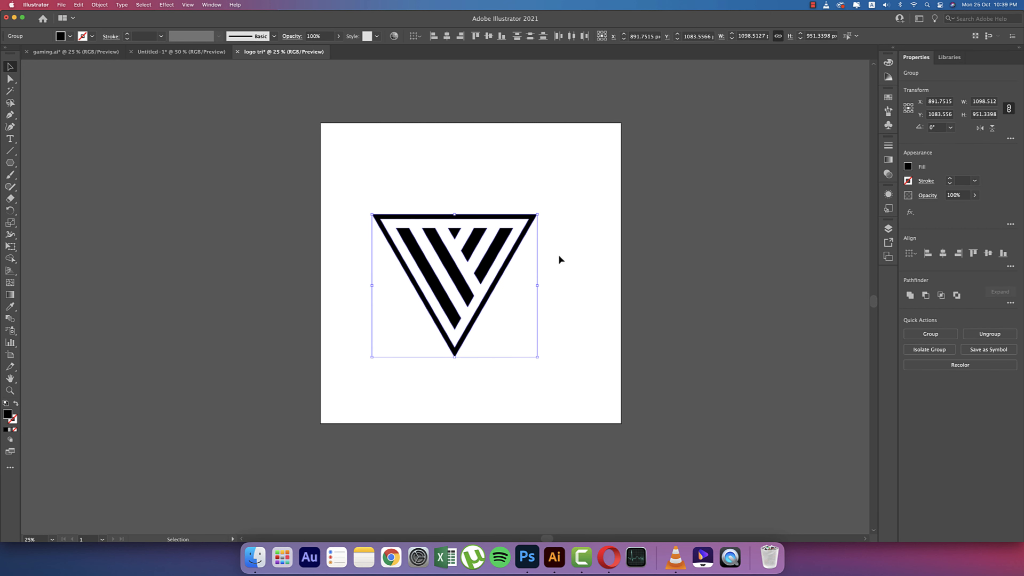
pyautogui.moveTo(433, 172); pyautogui.dragTo(608, 406)
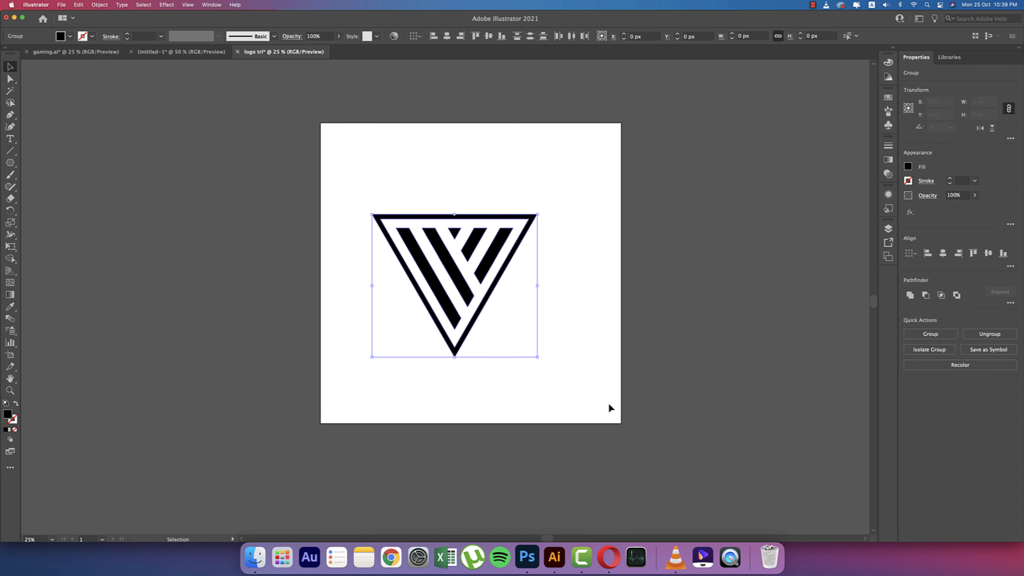
pyautogui.press('super+g')
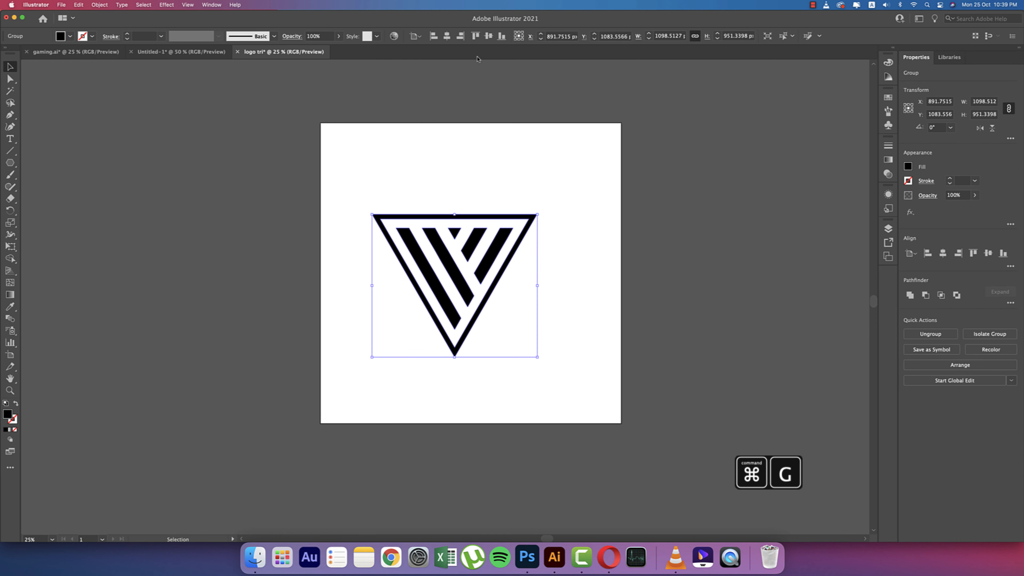
pyautogui.click(488, 36)
pyautogui.click(446, 36)
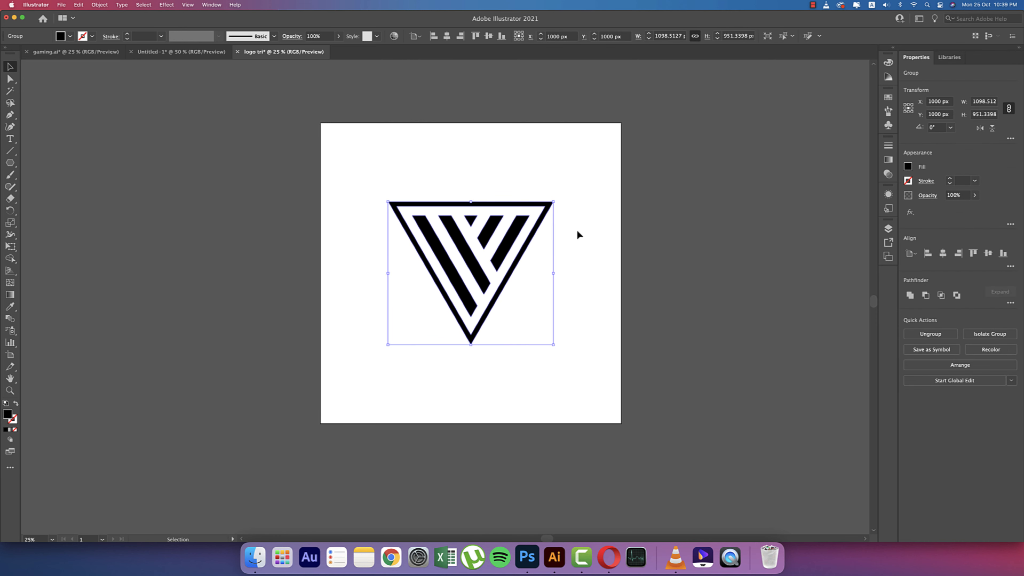
pyautogui.click(577, 234)
# Scale the logo group down to about 596 × 516 px and place a duplicate near the artboard's lower-right corner
pyautogui.click(470, 218)
pyautogui.moveTo(553, 345); pyautogui.dragTo(477, 279)
pyautogui.moveTo(454, 244); pyautogui.dragTo(566, 367)
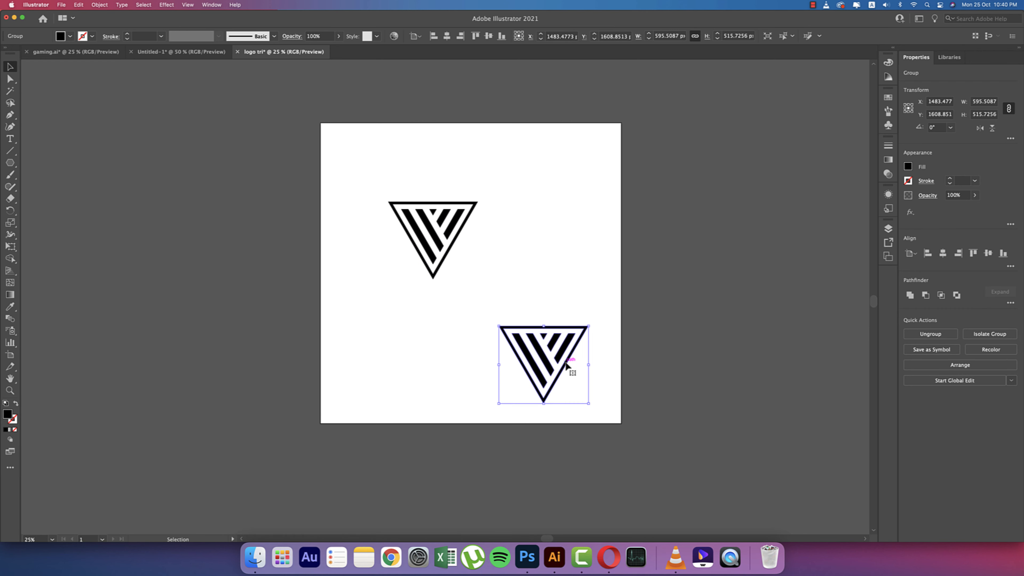
# Delete the triangle frame from the lower-right copy and move the framed logo off the artboard to the left
pyautogui.doubleClick(566, 366)
pyautogui.click(566, 365)
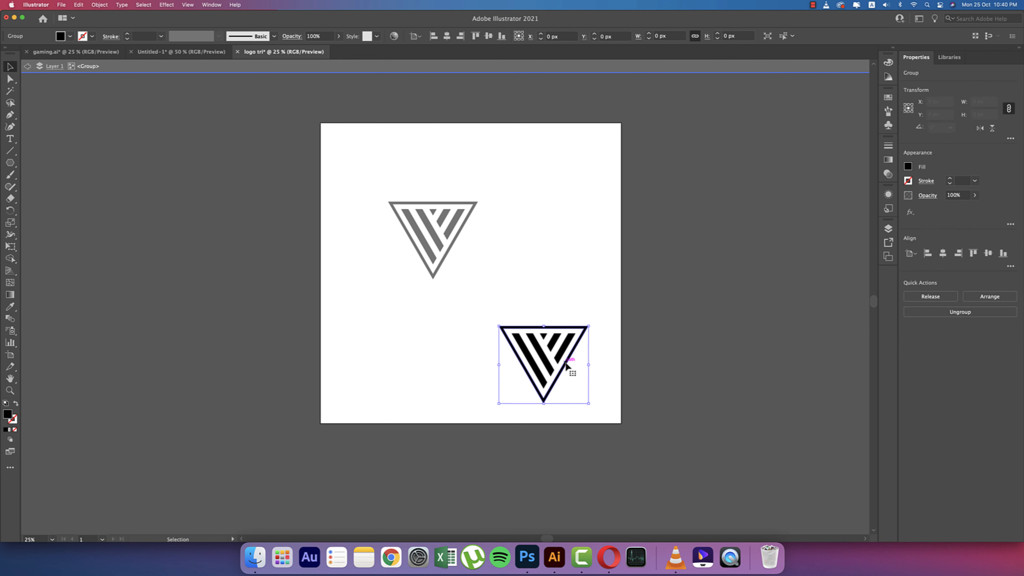
pyautogui.press('Delete')
pyautogui.press('Escape')
pyautogui.moveTo(363, 169); pyautogui.dragTo(238, 218)
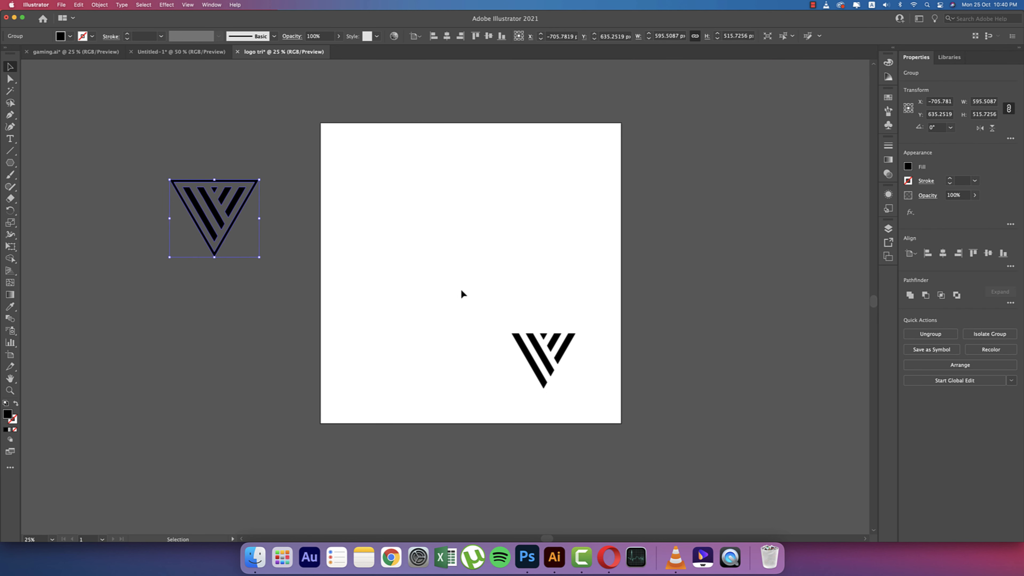
# Enlarge the frameless V logo to about 652 × 565 px, group it, and centre it on the artboard
pyautogui.click(563, 348)
pyautogui.moveTo(543, 334); pyautogui.dragTo(484, 264)
pyautogui.press('super+g')
pyautogui.click(446, 36)
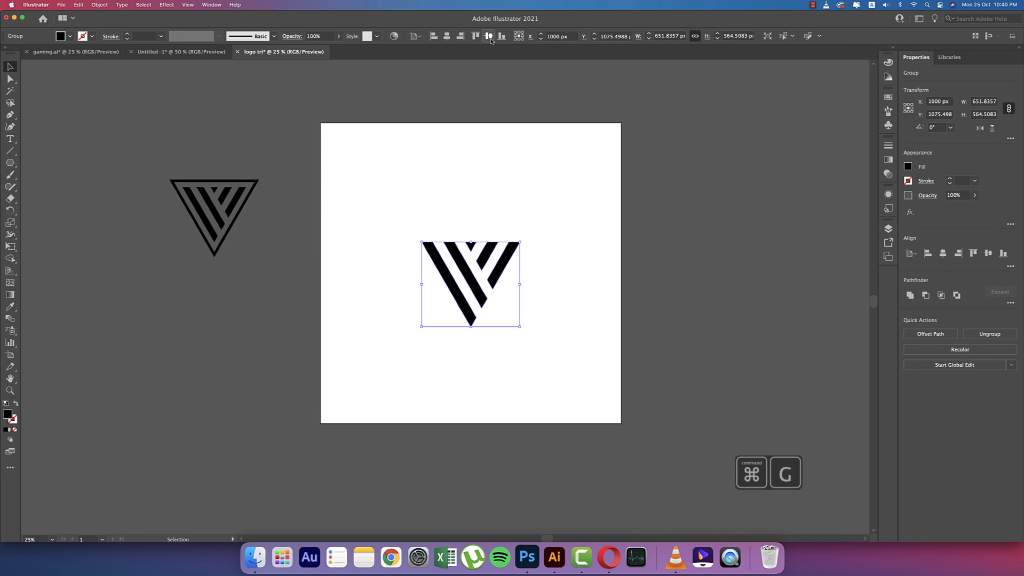
pyautogui.click(488, 36)
pyautogui.click(560, 211)
# Copy the frameless V logo and switch to the silver logo wall mockup in Photoshop
pyautogui.moveTo(416, 199); pyautogui.dragTo(545, 329)
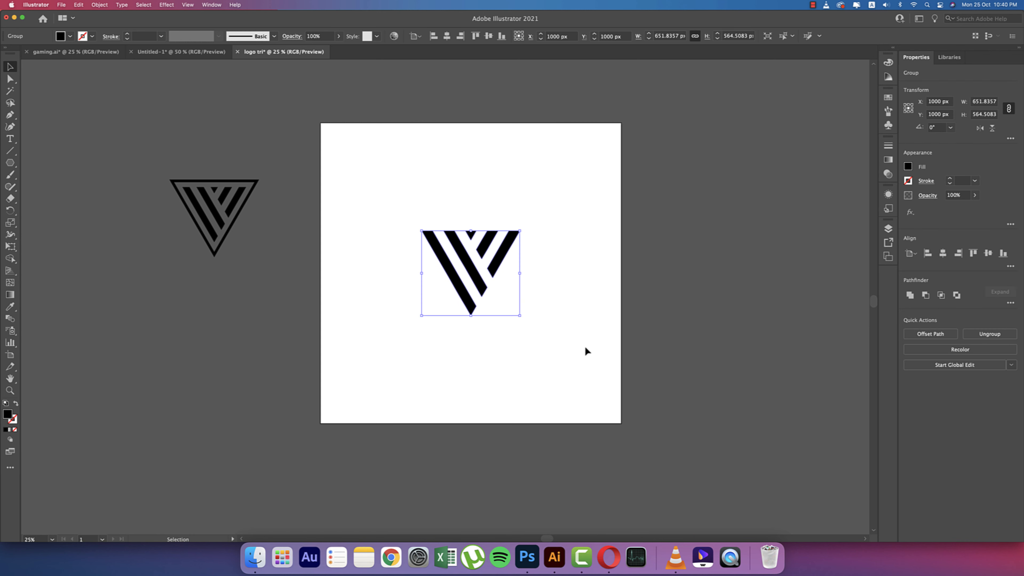
pyautogui.rightClick(501, 258)
pyautogui.press('Escape')
pyautogui.press('a')
pyautogui.press('super+c')
pyautogui.press('v')
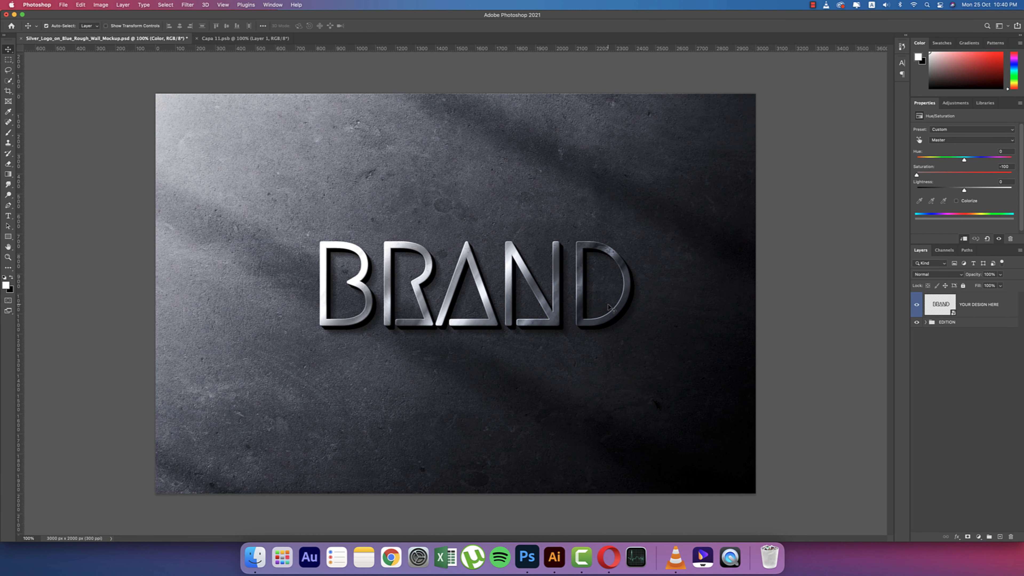
# Open the contents of the YOUR DESIGN HERE smart object and hide its BRAND layer
pyautogui.doubleClick(953, 314)
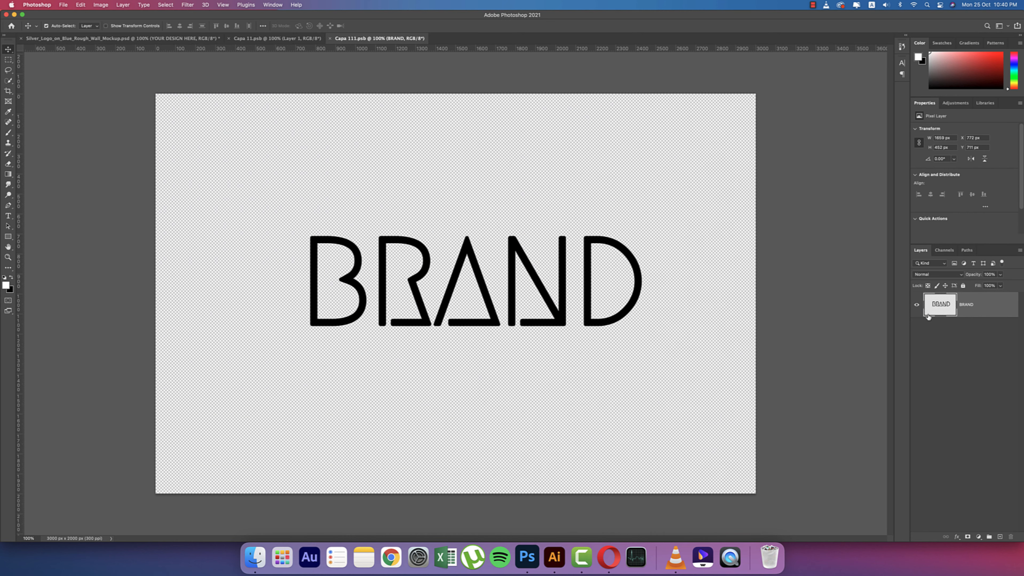
pyautogui.click(915, 306)
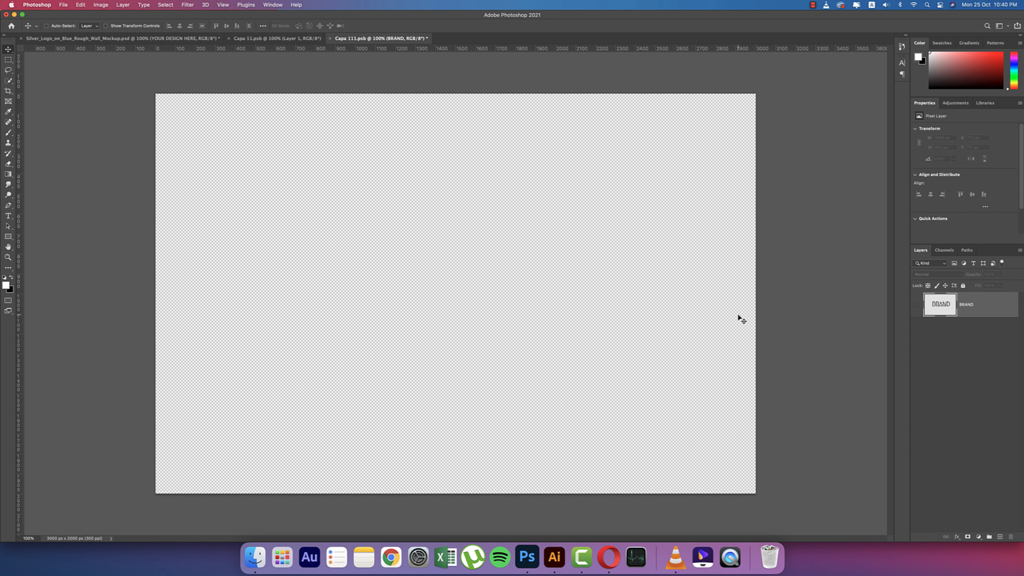
# Paste the V logo as pixels and scale it proportionally about its centre to about 30%
pyautogui.press('super+v')
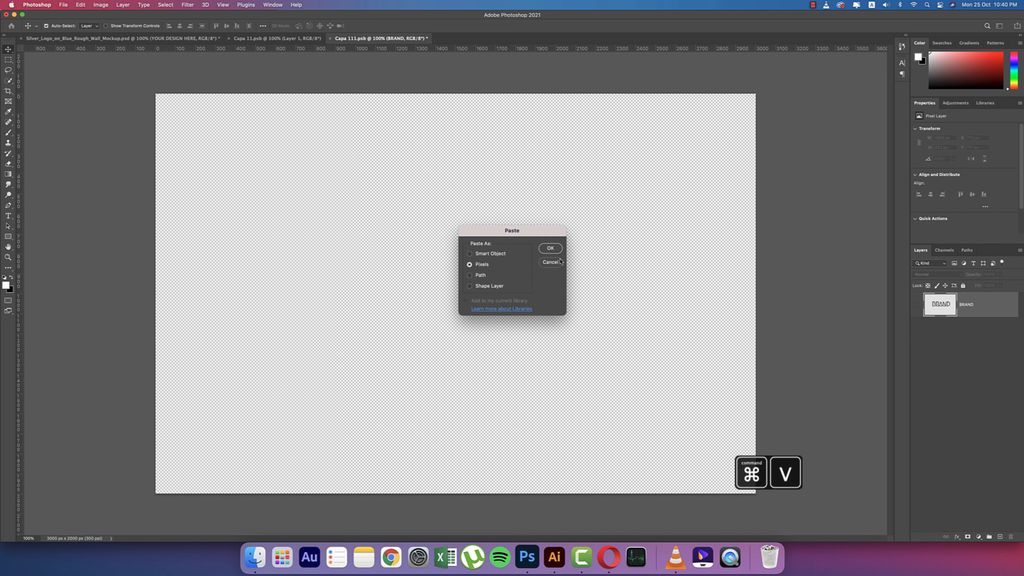
pyautogui.click(549, 248)
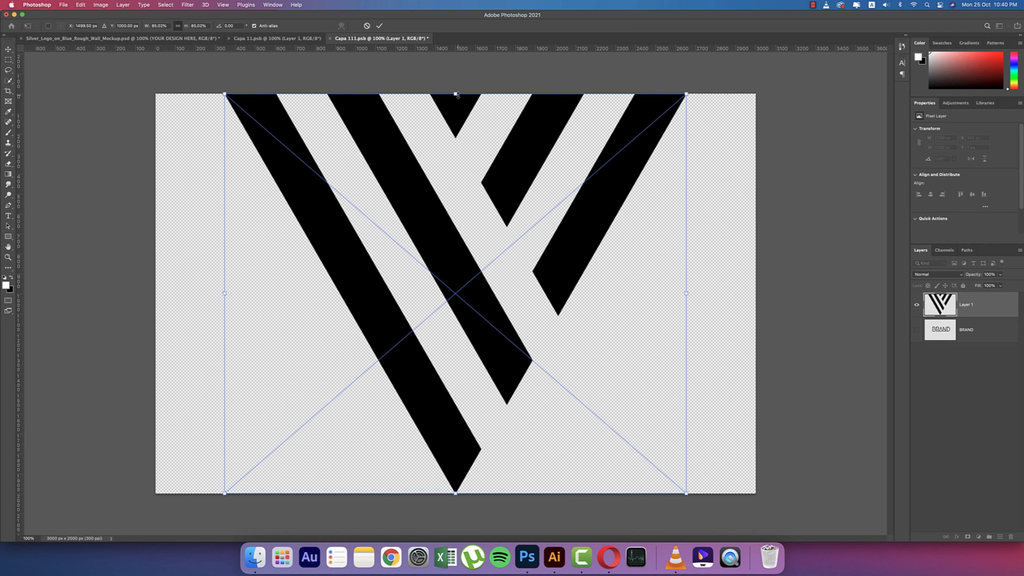
pyautogui.moveTo(456, 95); pyautogui.dragTo(473, 223)
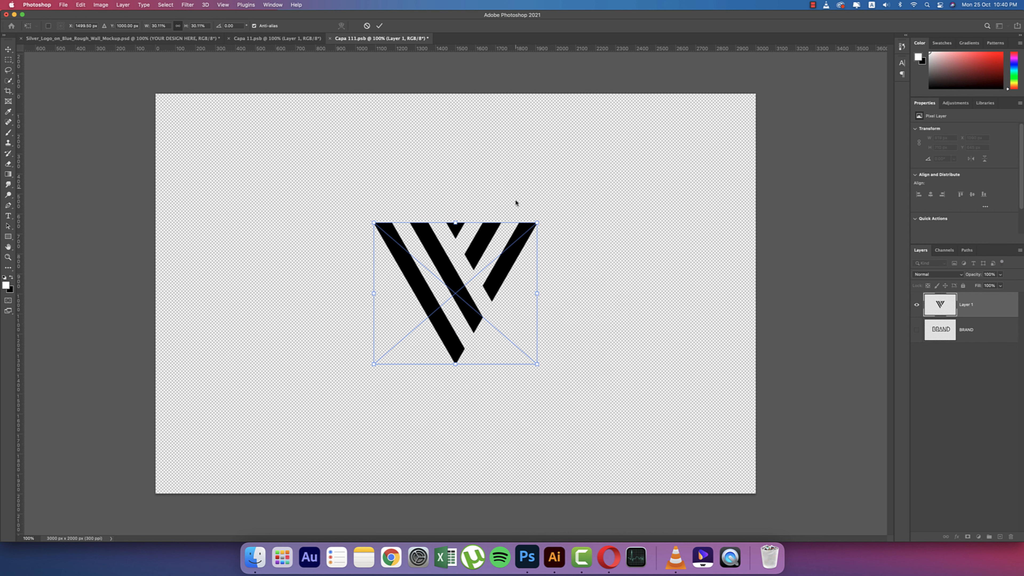
pyautogui.click(379, 26)
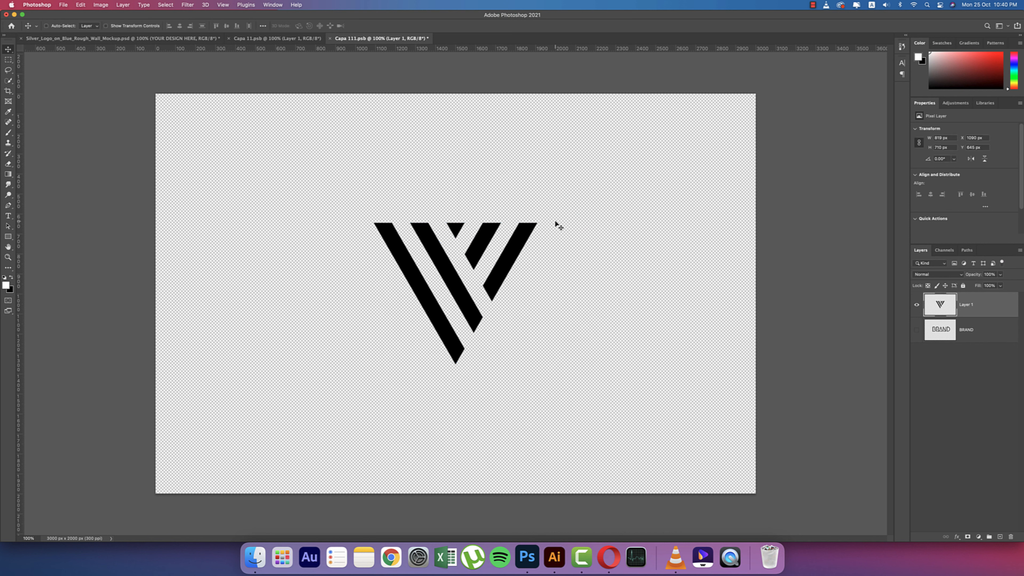
# Save the smart object contents, close Capa 11.psb and return to the silver logo wall mockup
pyautogui.press('super+s')
pyautogui.click(228, 38)
pyautogui.click(169, 39)
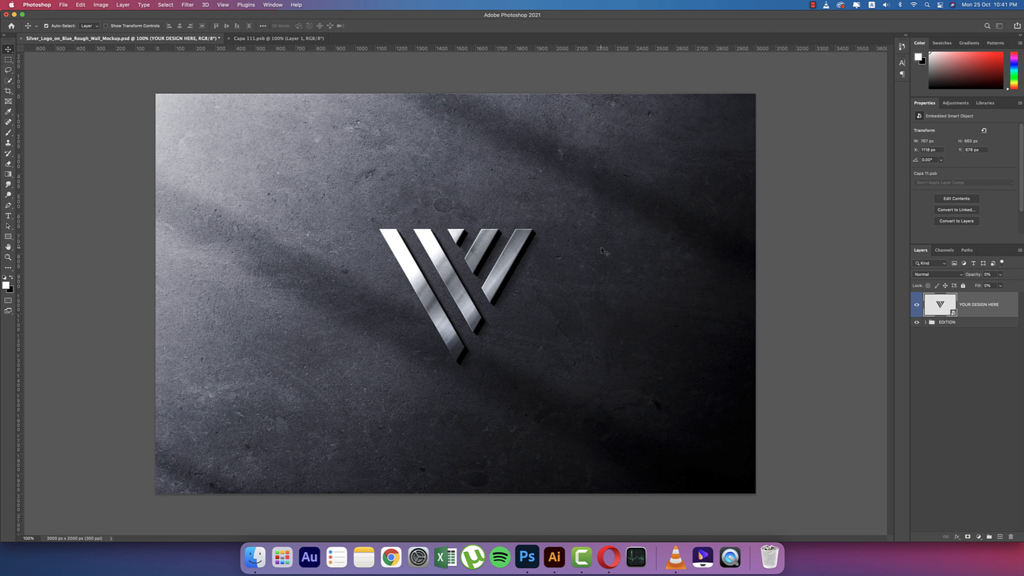
pyautogui.click(65, 5)
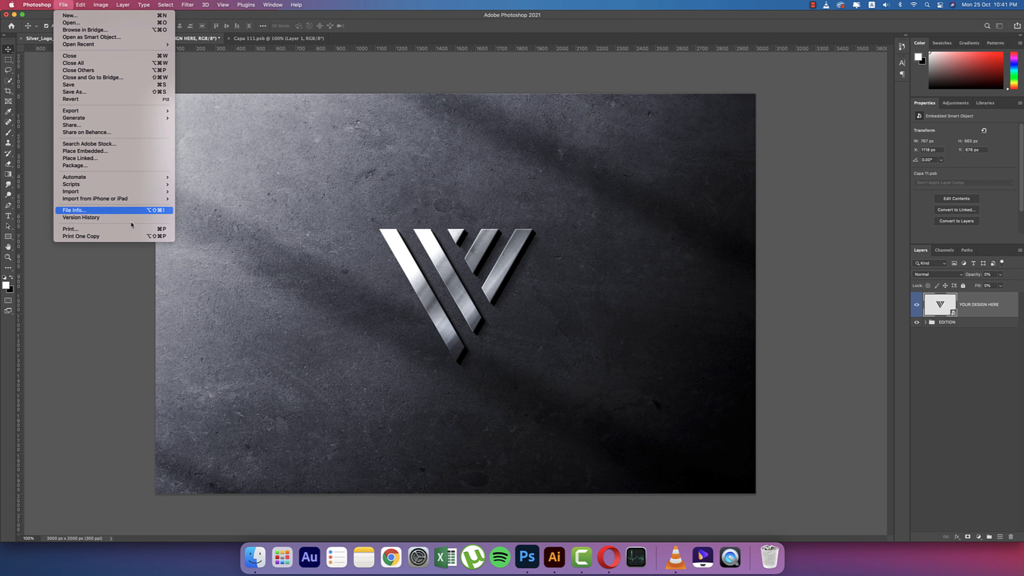
pyautogui.click(162, 93)
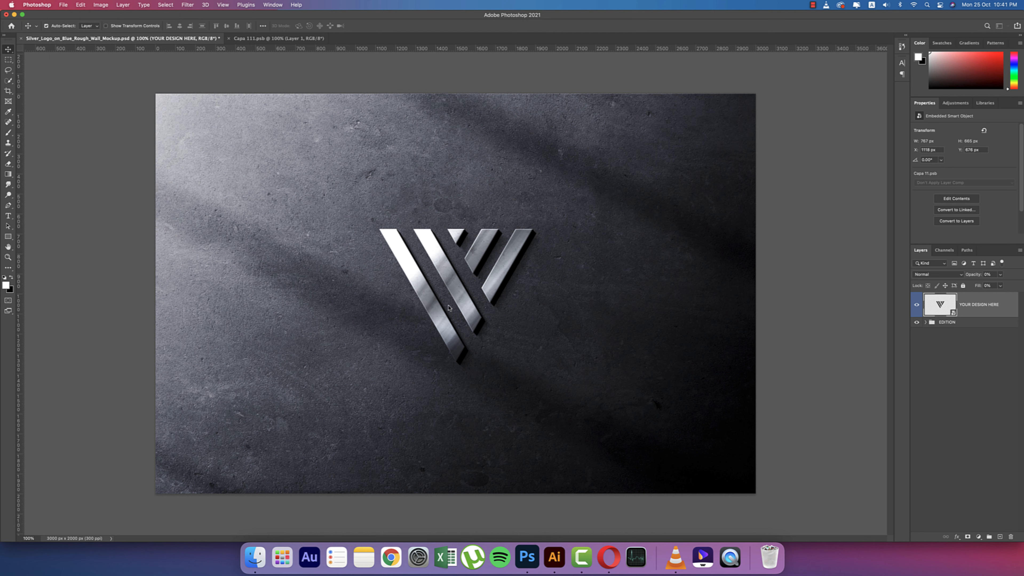
pyautogui.click(500, 278)
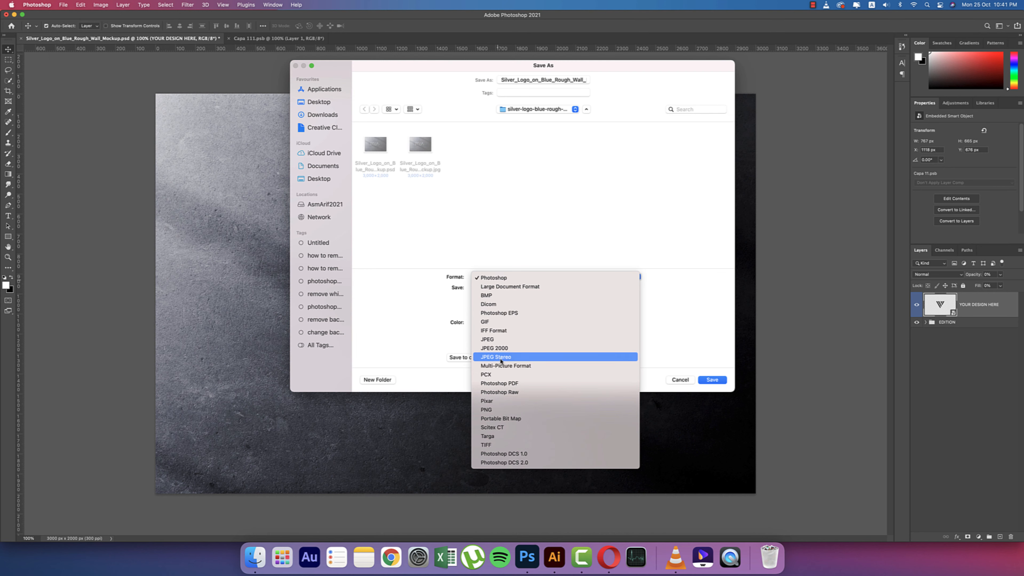
pyautogui.click(487, 339)
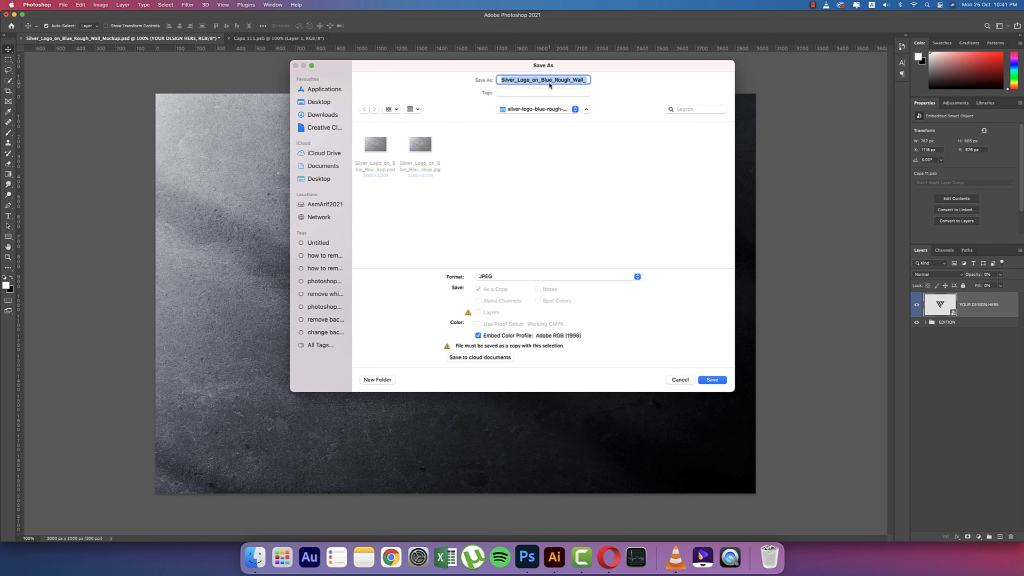
pyautogui.click(680, 379)
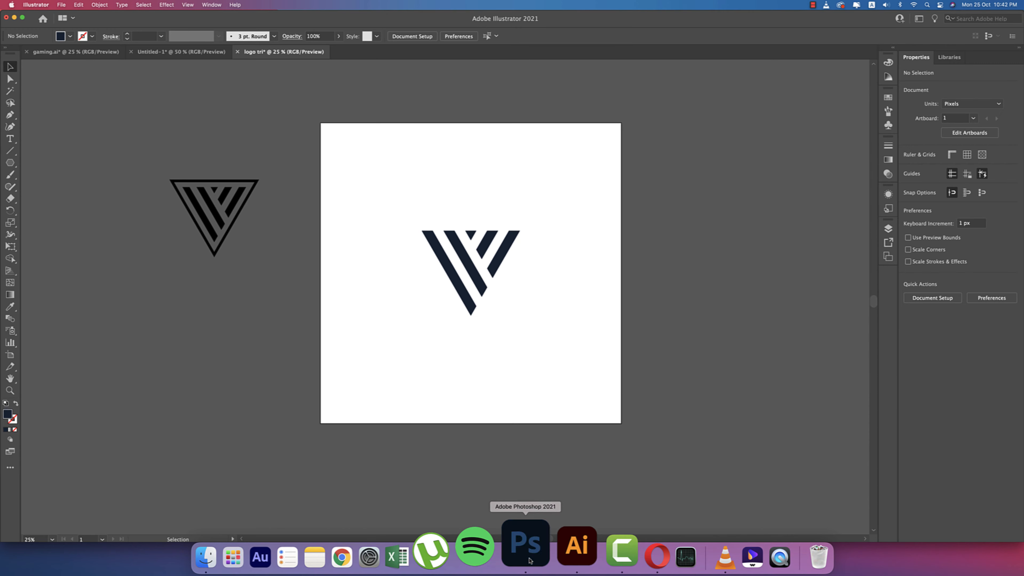
# Switch back to Photoshop to view the V logo on the silver wall mockup
pyautogui.click(527, 556)
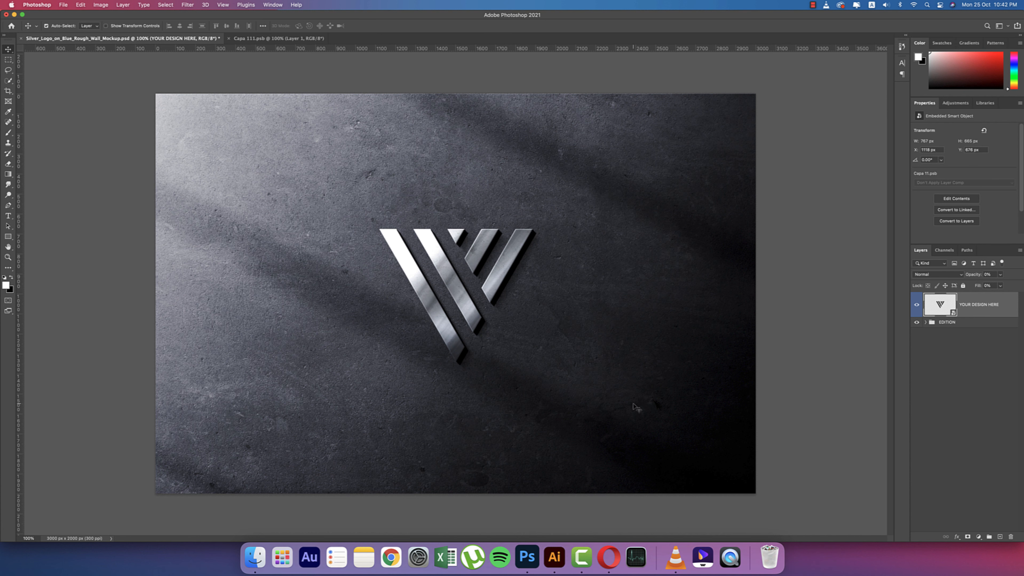